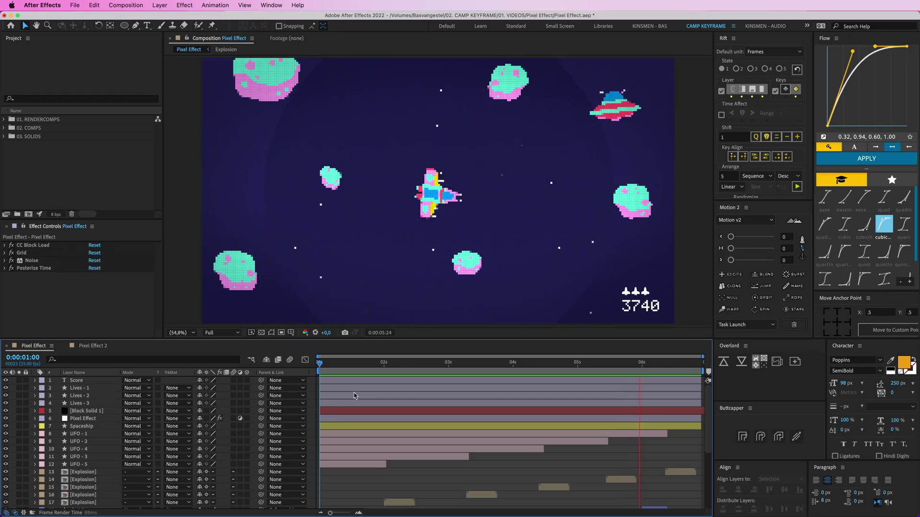
Stop the current playback, switch to the Pixel Effect 2 composition, and preview its animation from 0:00:01:00
key(space)
click(93, 346)
click(321, 364)
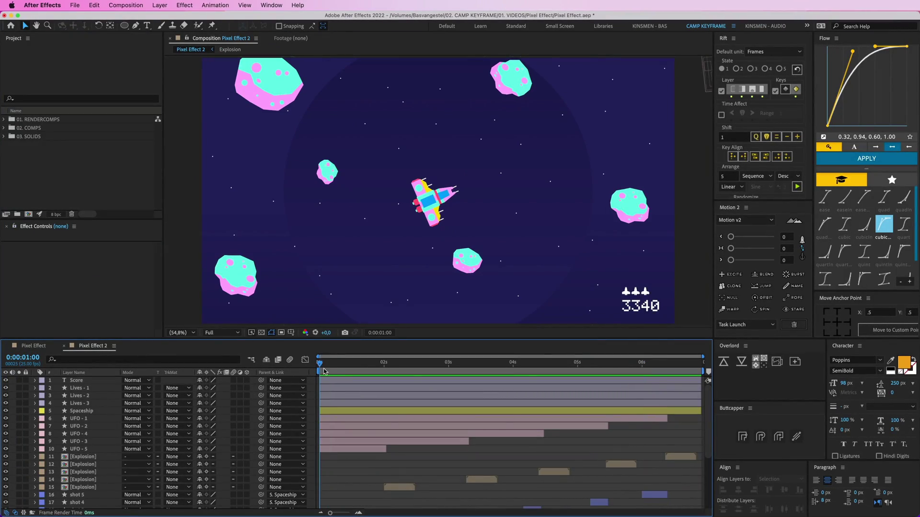
key(space)
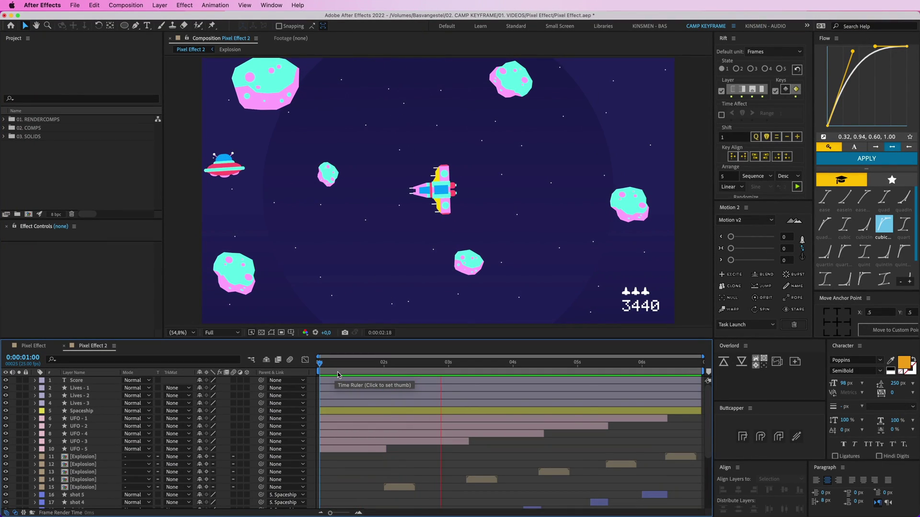
key(space)
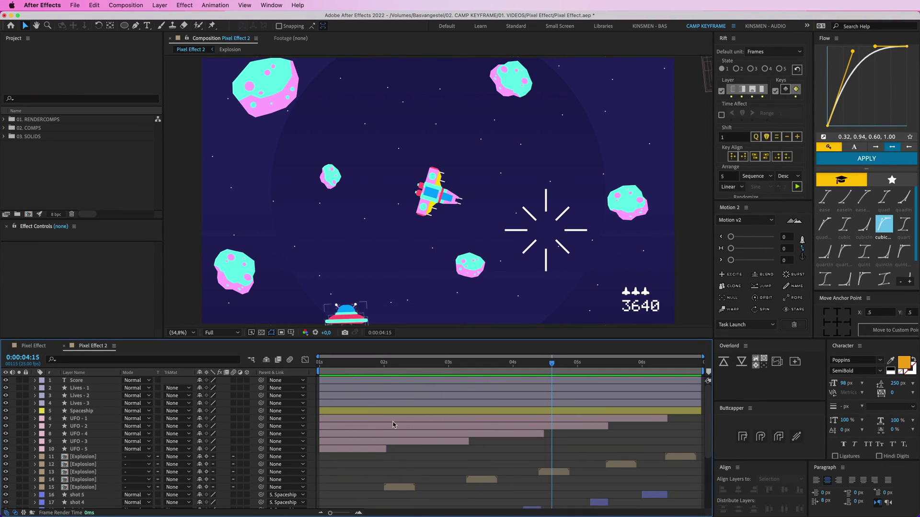
Look through the Pixel Effect 2 layers and replay the unpixelated animation from 0:00:01:00
scroll(425, 424, down, 5)
click(95, 473)
scroll(92, 417, up, 5)
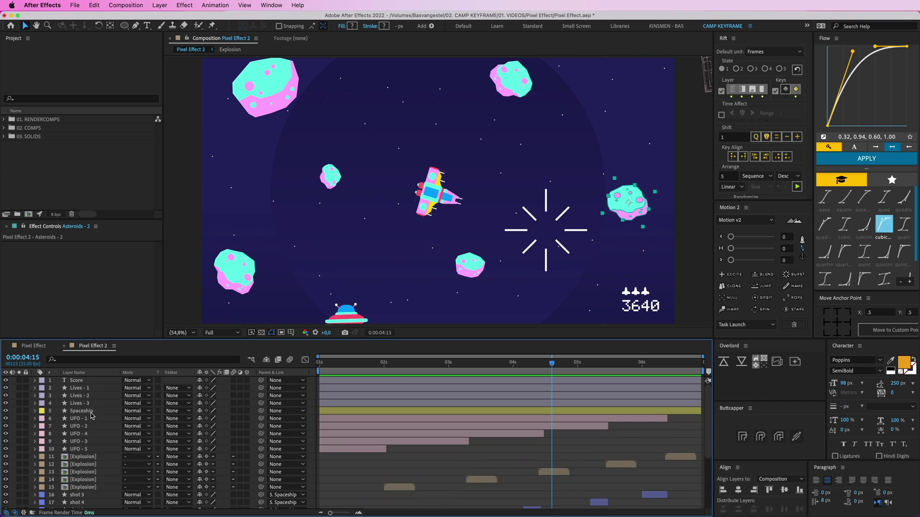
shift+click(89, 404)
click(367, 476)
drag(390, 363, 285, 365)
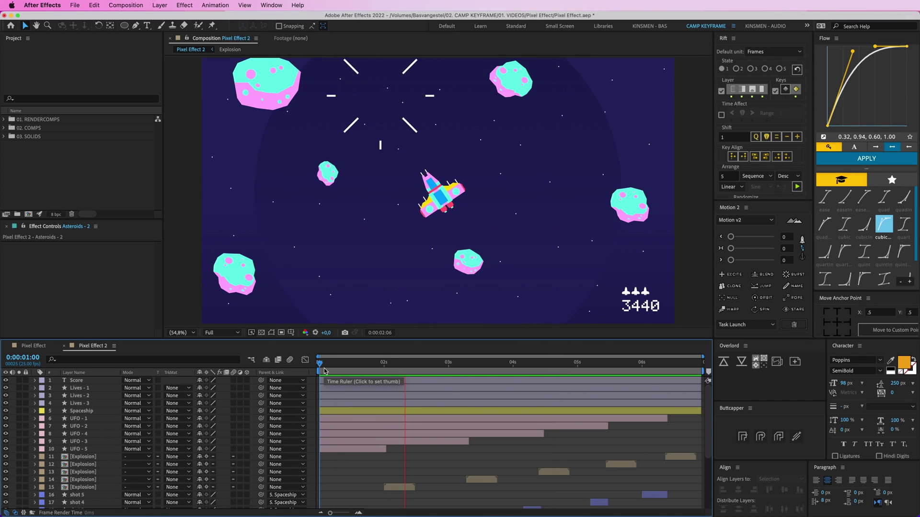
key(space)
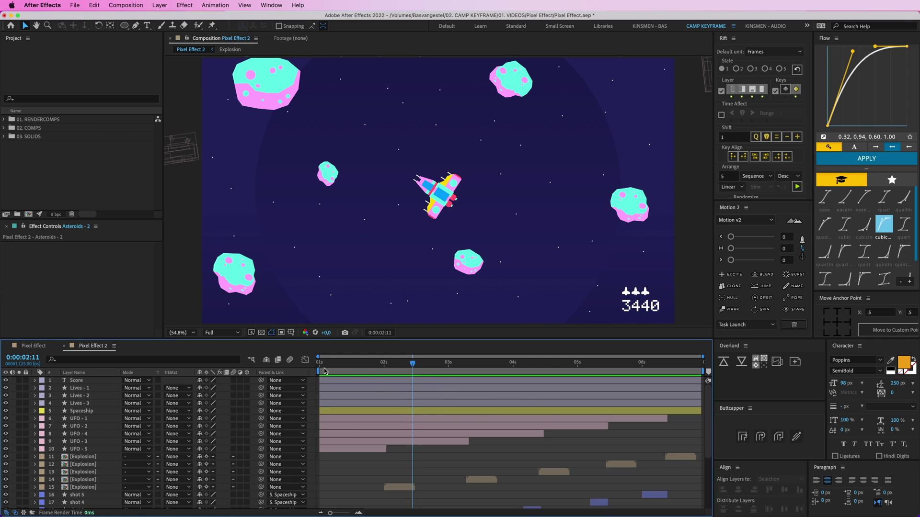
key(space)
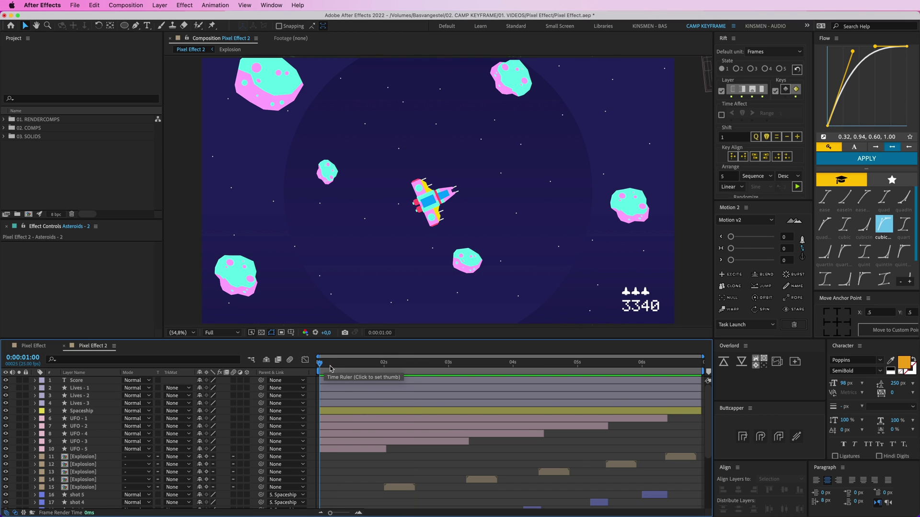
key(space)
key(space)
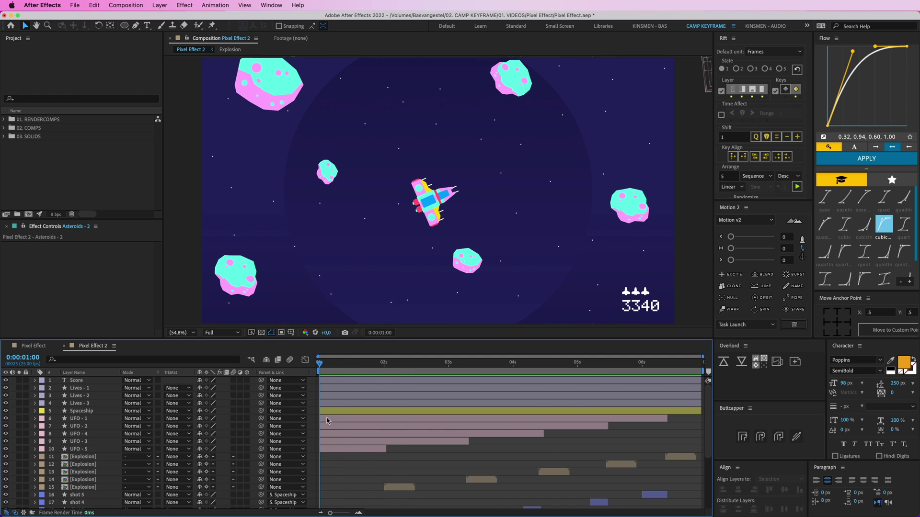
Create a new adjustment layer in Pixel Effect 2 and name it "pixel effect"
click(159, 4)
mouse_move(161, 18)
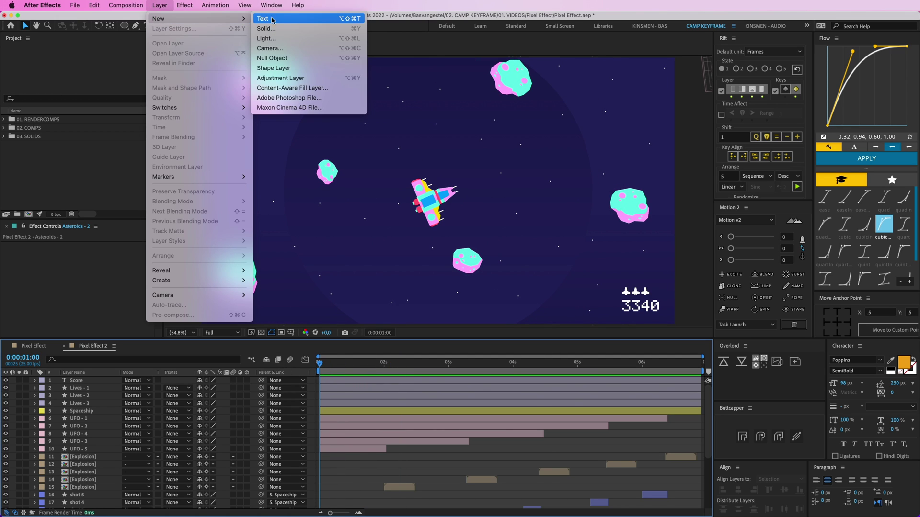
click(300, 78)
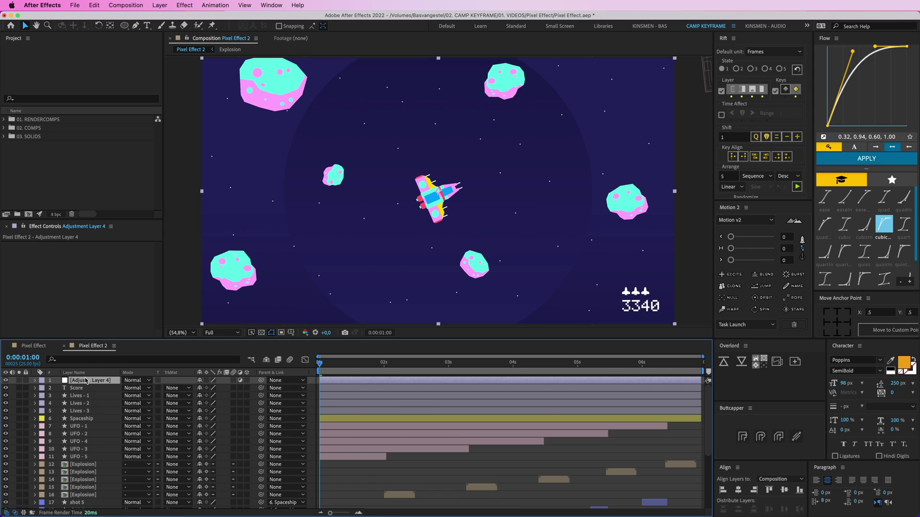
text(pixel effect)
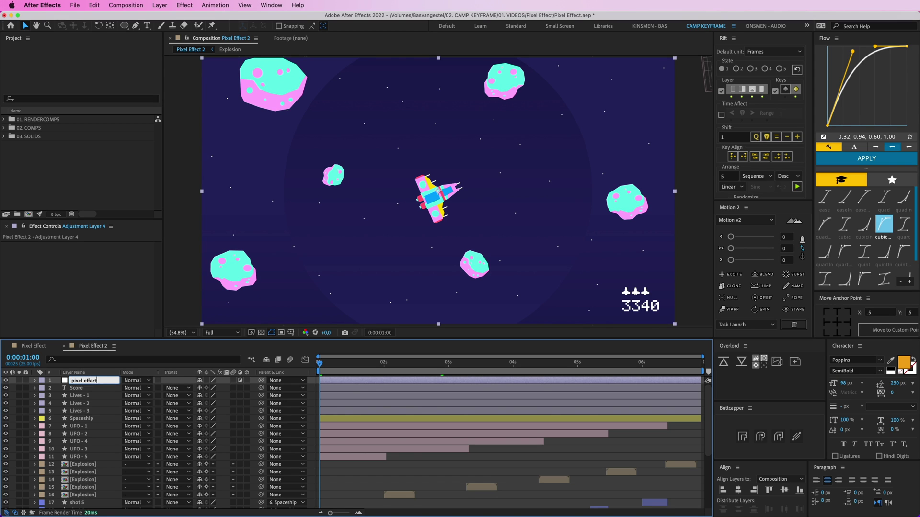
key(Return)
Move the pixel effect adjustment layer below Lives - 3 so it sits directly above the Spaceship layer
drag(88, 380, 89, 410)
click(88, 403)
shift+click(85, 388)
click(82, 381)
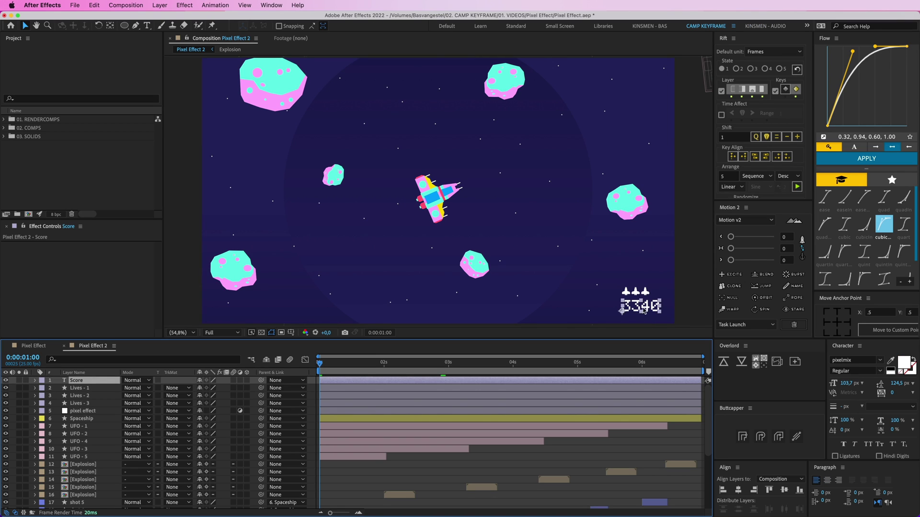
click(498, 446)
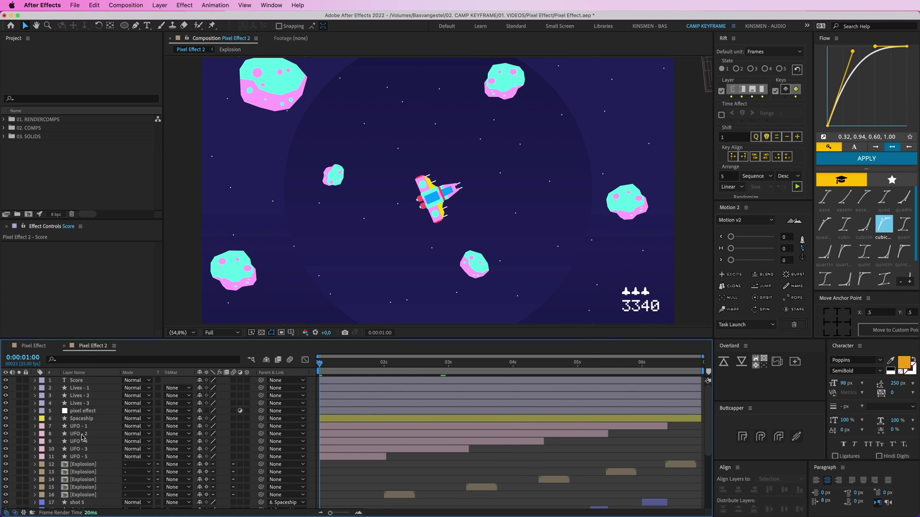
Apply CC Block Load to the pixel effect layer and turn off its Start Cleared option
click(372, 412)
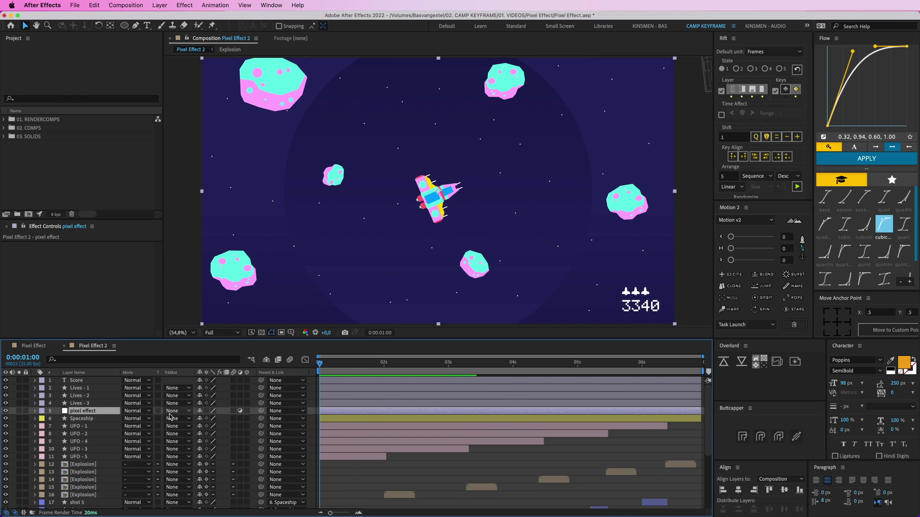
click(297, 5)
text(cc block)
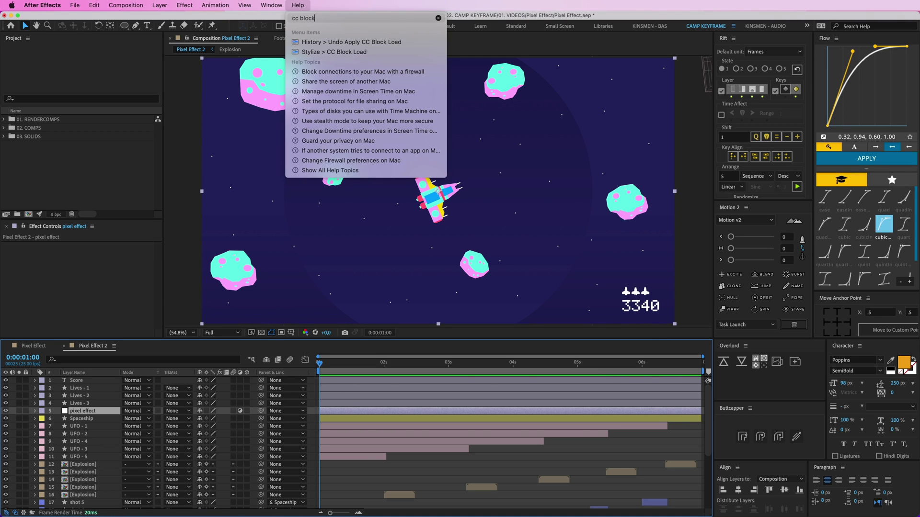
mouse_move(339, 51)
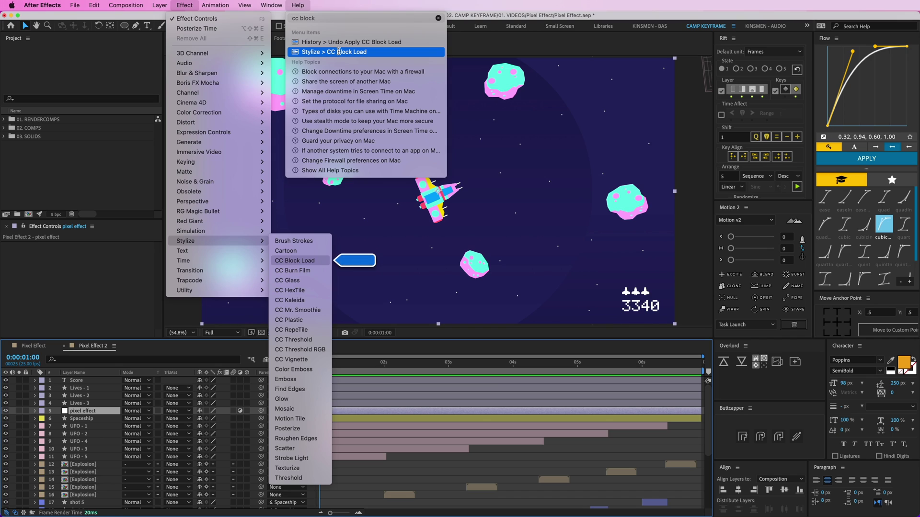
click(338, 51)
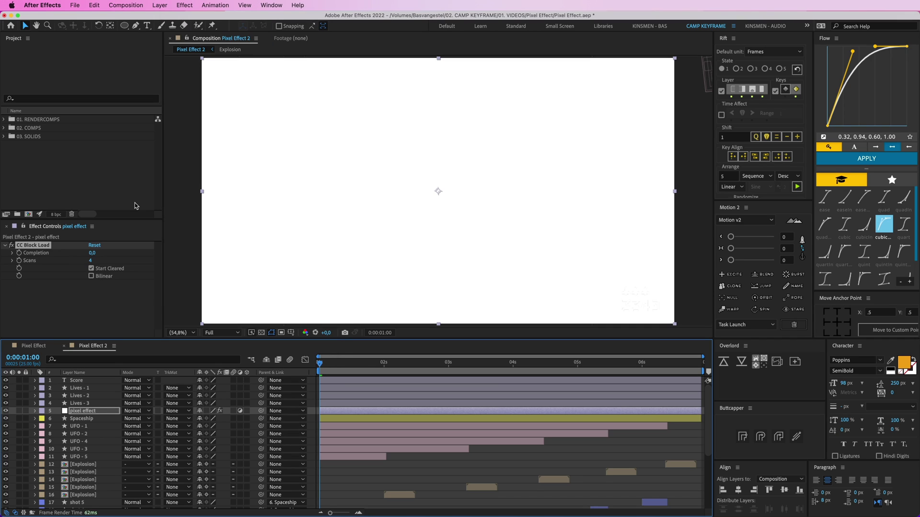
click(91, 268)
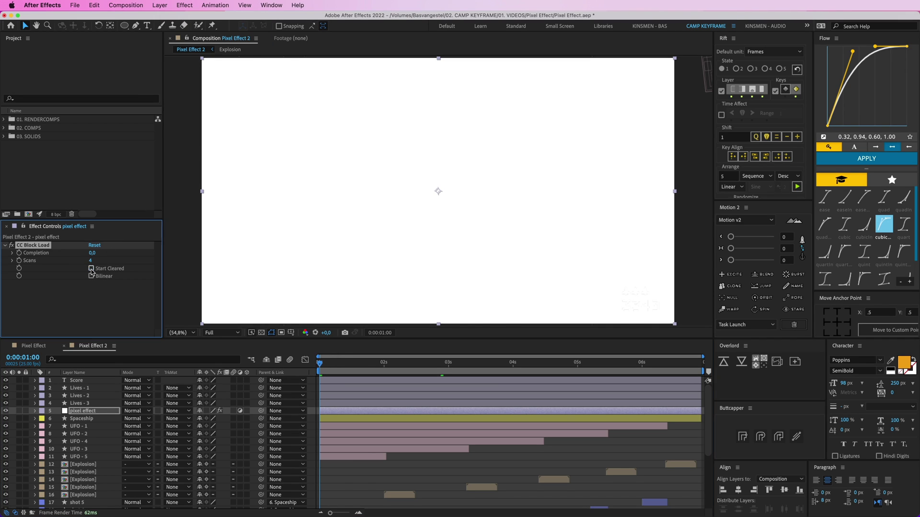
click(437, 470)
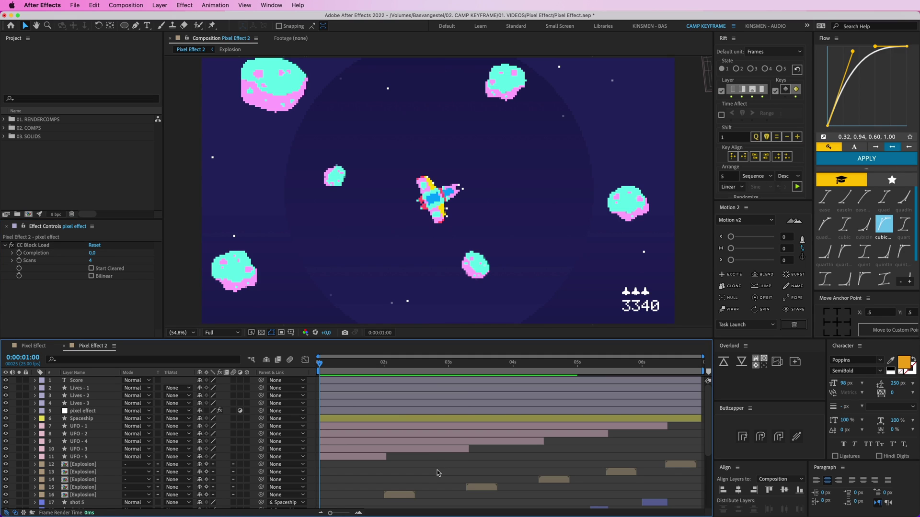
Try CC Block Load Scans values of 6 and 2, and return Scans to 4
click(88, 266)
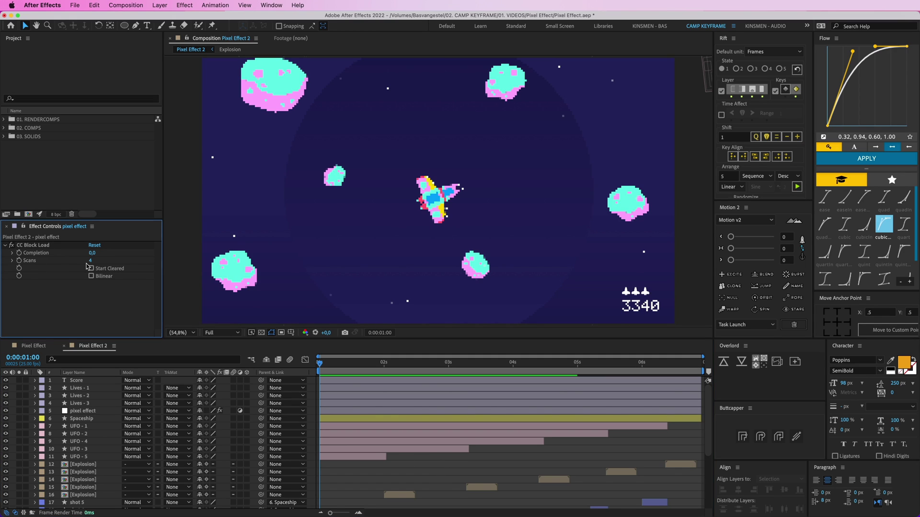
click(92, 260)
key(Return)
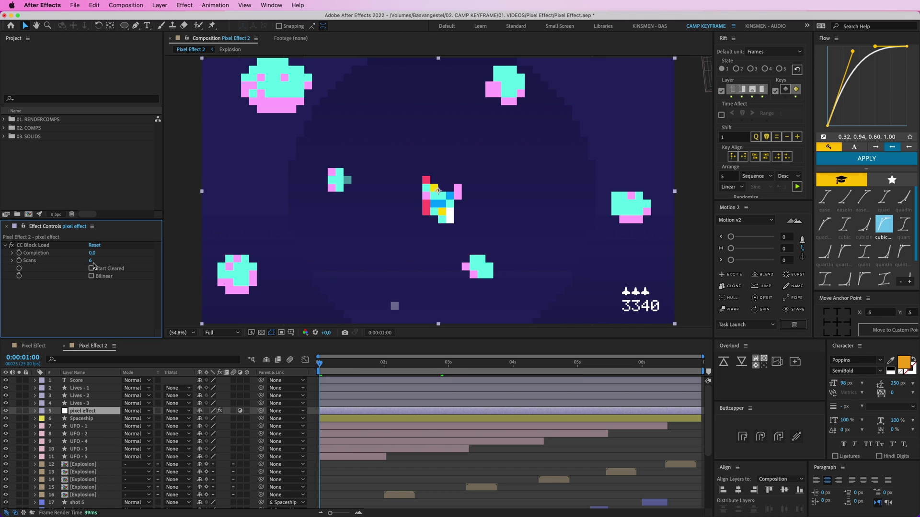
drag(93, 263, 91, 264)
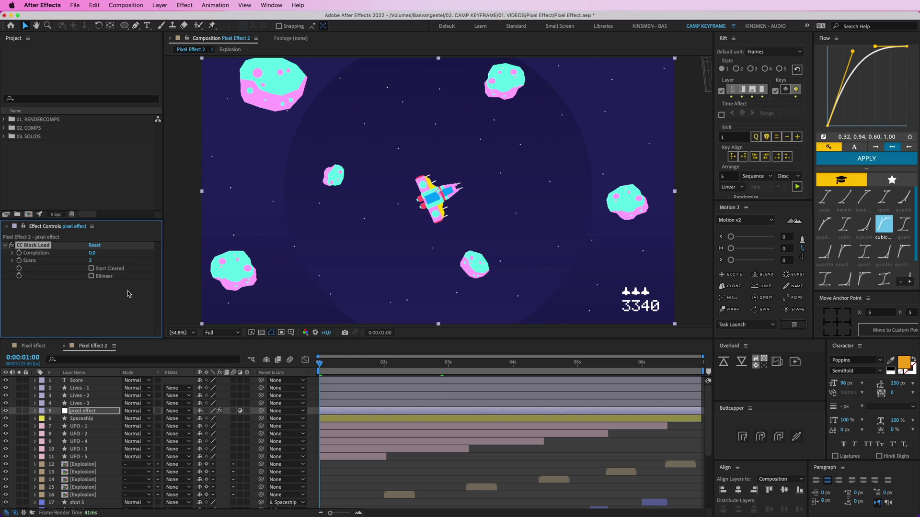
click(90, 261)
text(4)
key(Return)
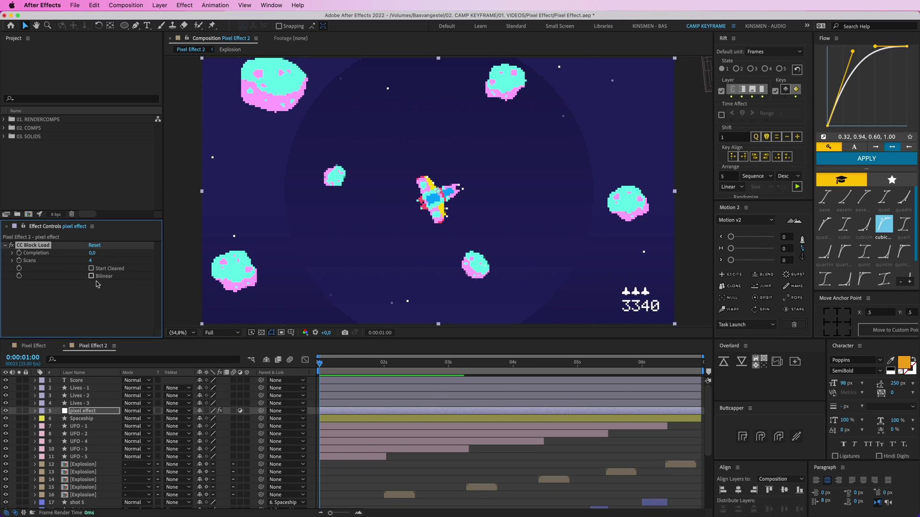
click(114, 296)
click(375, 480)
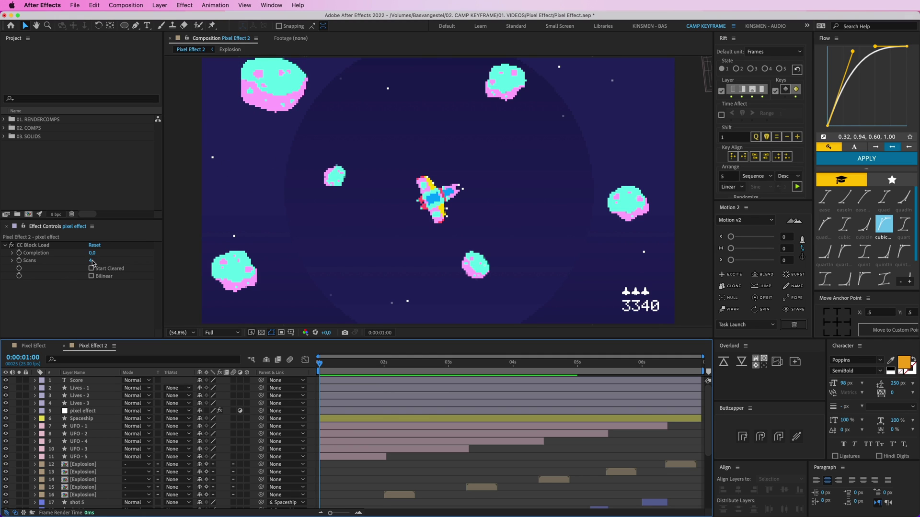
Try a Scans value of 5 on CC Block Load and undo the change
click(47, 263)
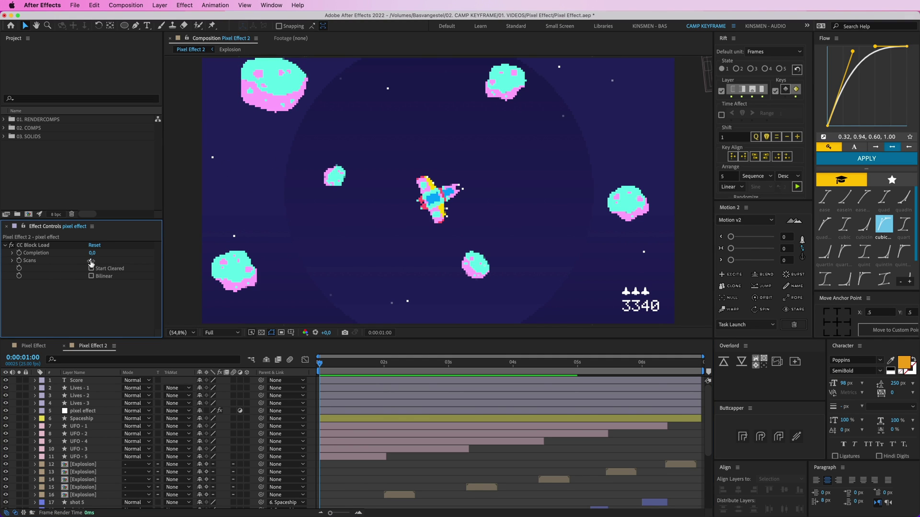
click(91, 261)
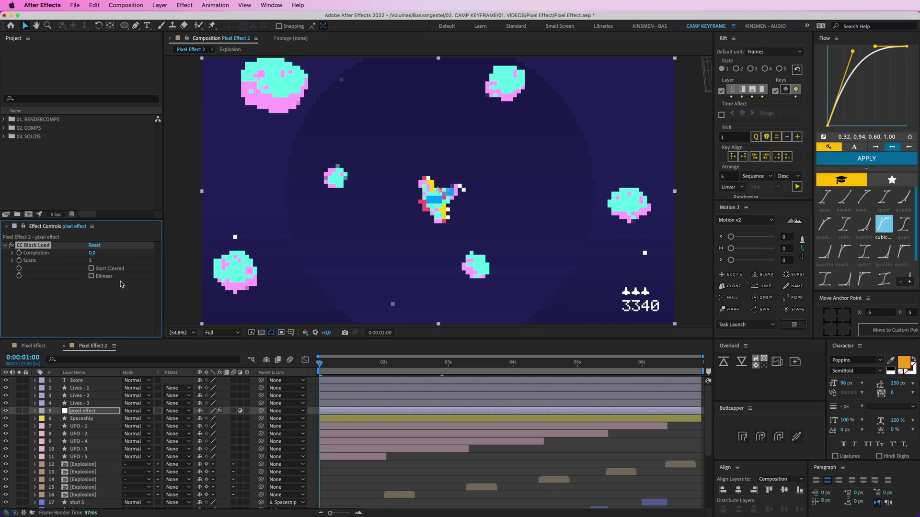
key(super+z)
click(394, 478)
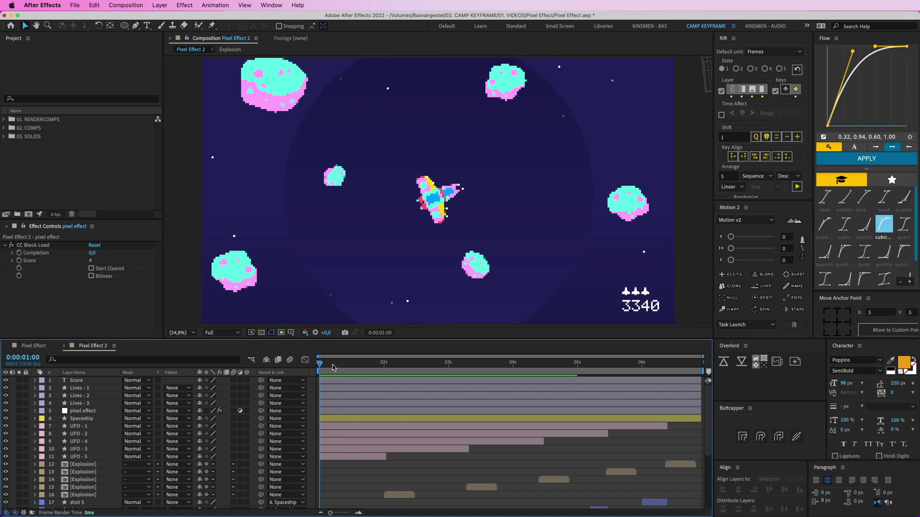
Move the current time to 0:00:02:01, collapse CC Block Load, and apply the Generate Grid effect to the pixel effect layer
drag(332, 367, 386, 368)
click(5, 245)
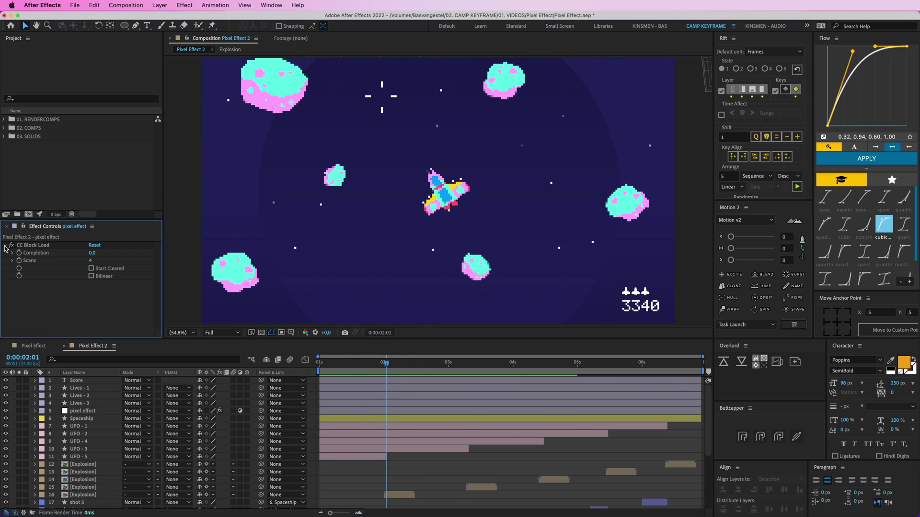
click(94, 413)
click(297, 5)
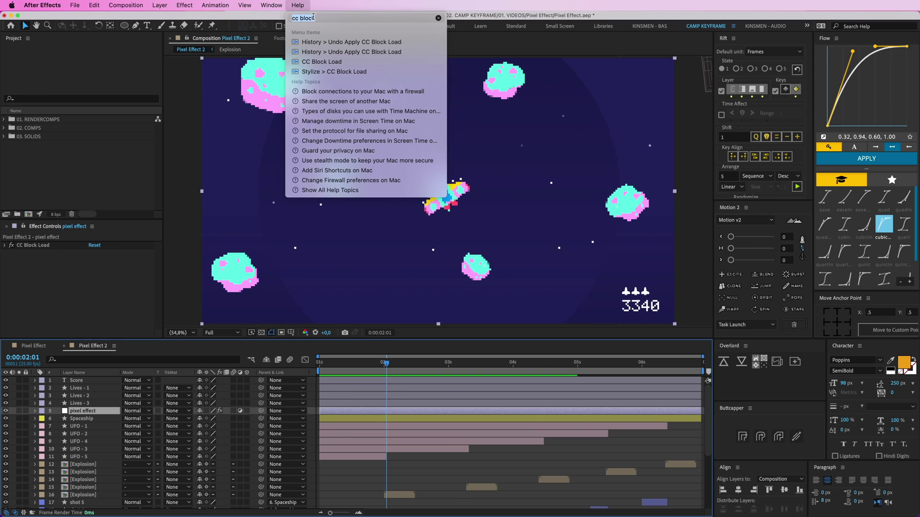
text(grid)
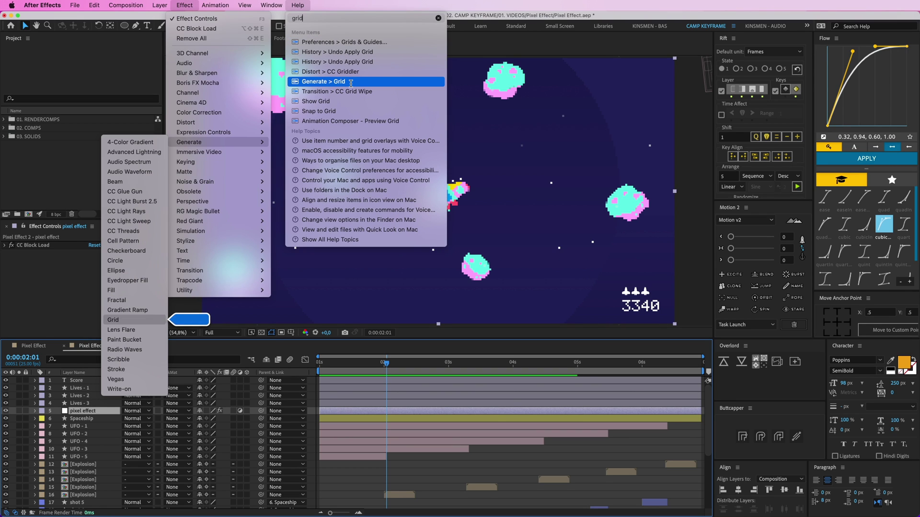
click(351, 83)
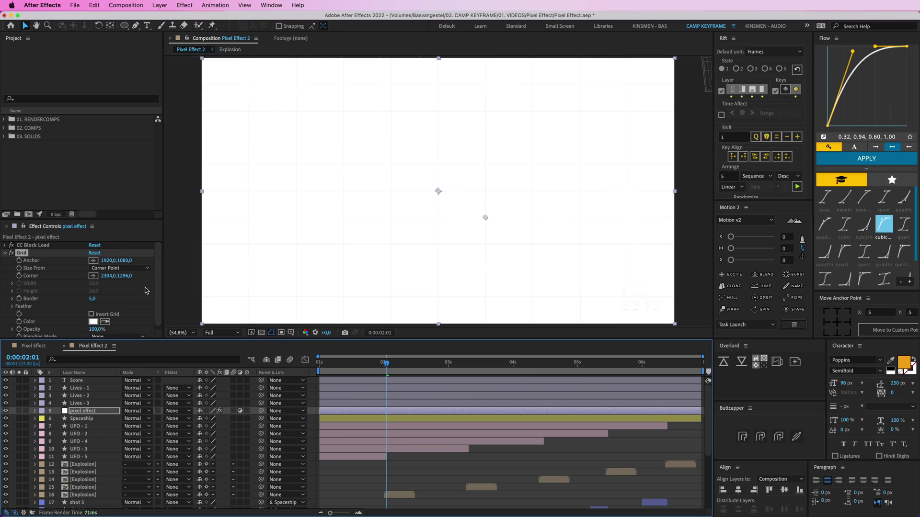
Set the Grid effect's blending mode to Normal and its color to dark gray 2B2A2A
scroll(146, 291, down, 1)
click(103, 334)
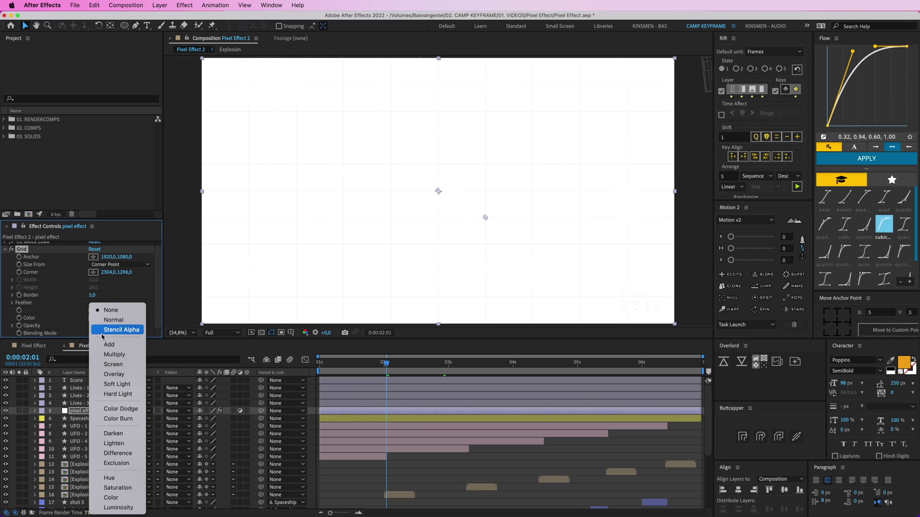
click(128, 320)
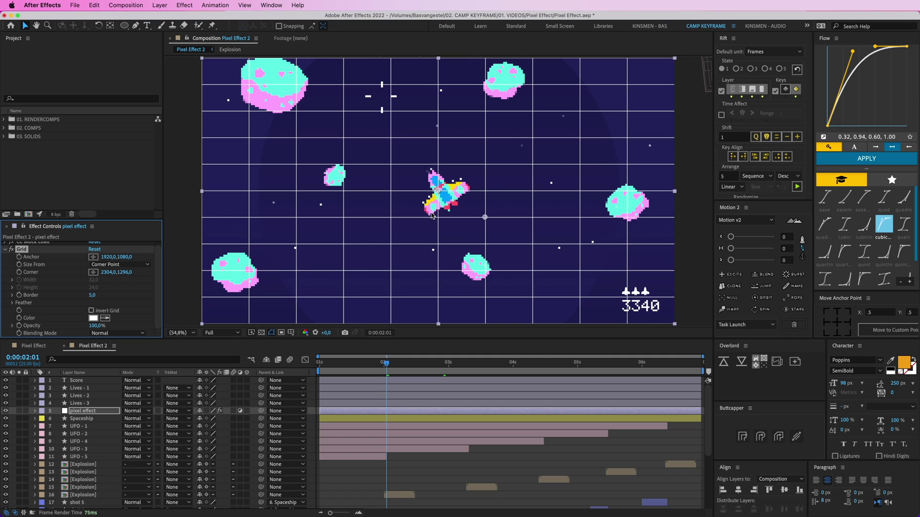
click(94, 318)
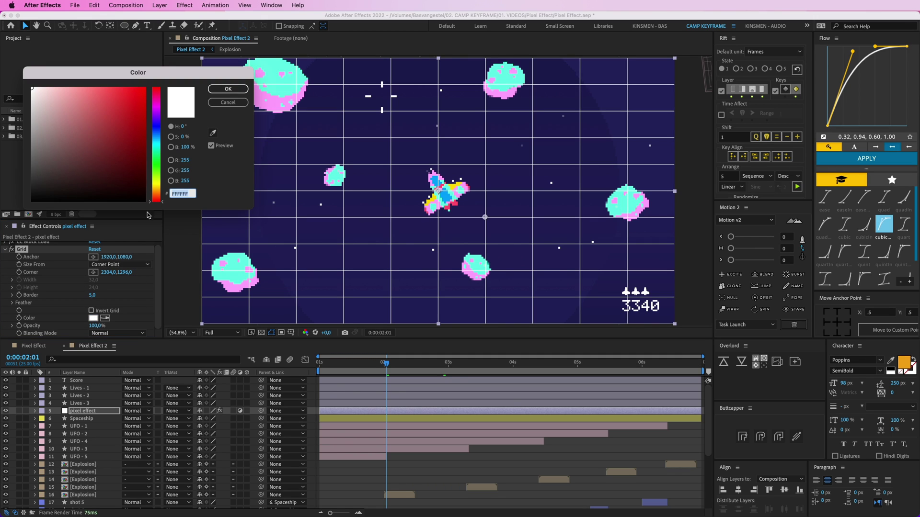
click(39, 184)
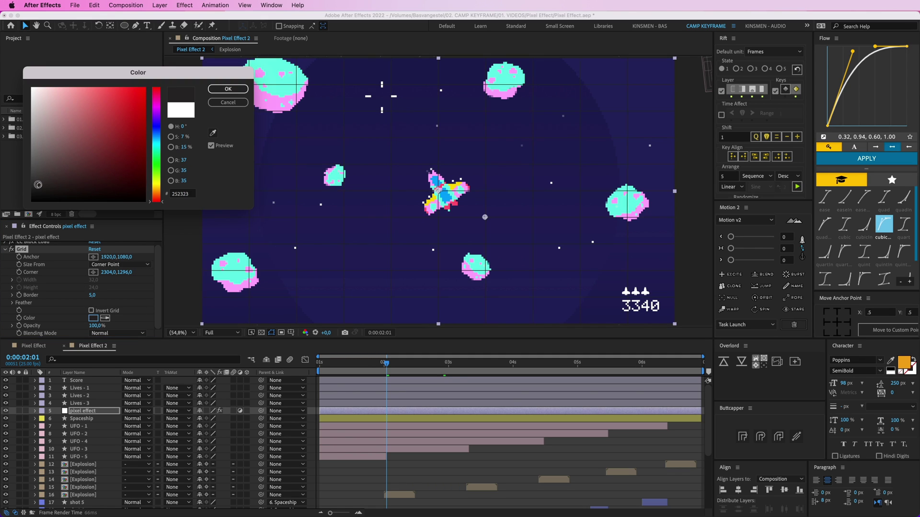
click(228, 89)
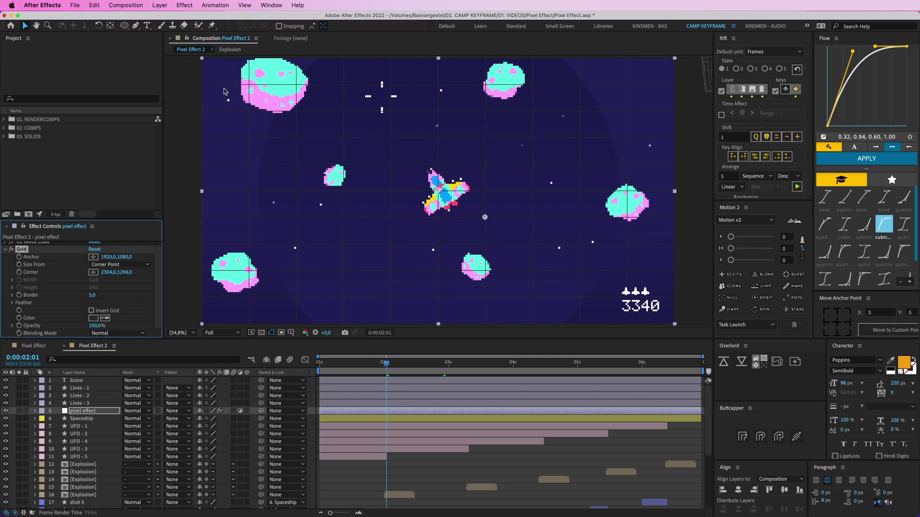
Set the Grid effect's Border to 2 and check the thinner lines up close on the spaceship
click(93, 295)
key(Return)
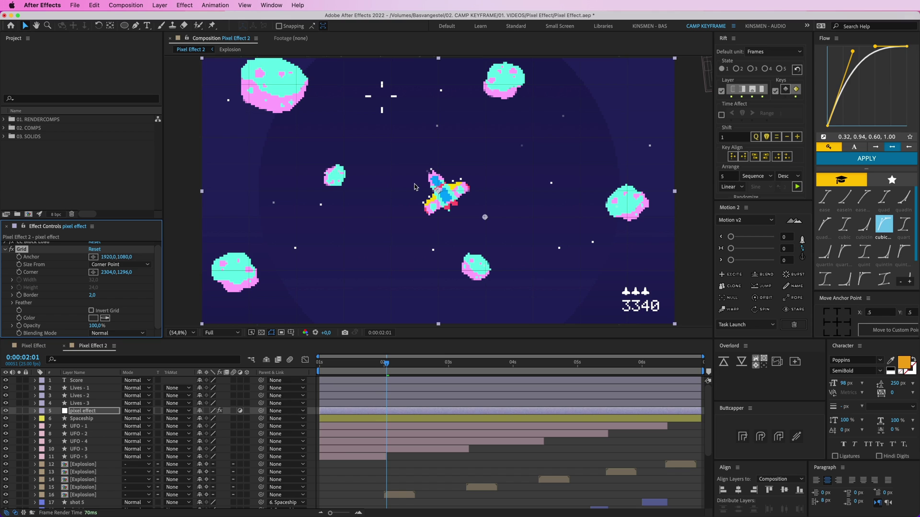
scroll(415, 187, up, 8)
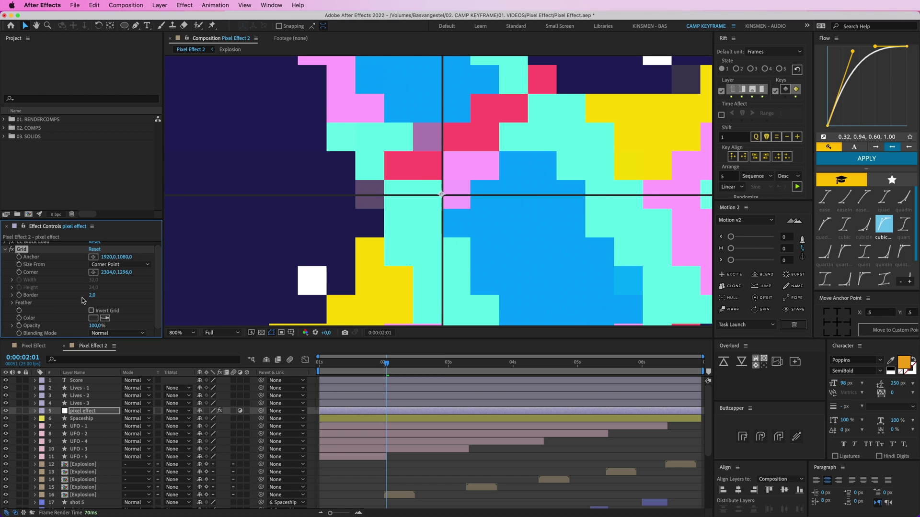
Try a Grid Border value of 1 and return Border to 2
click(92, 295)
text(1)
key(Return)
click(456, 472)
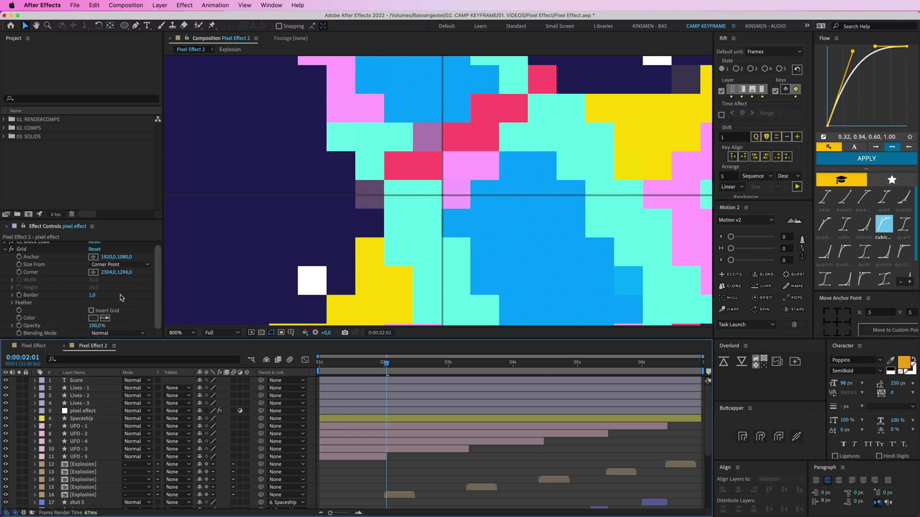
click(92, 296)
text(2)
key(Return)
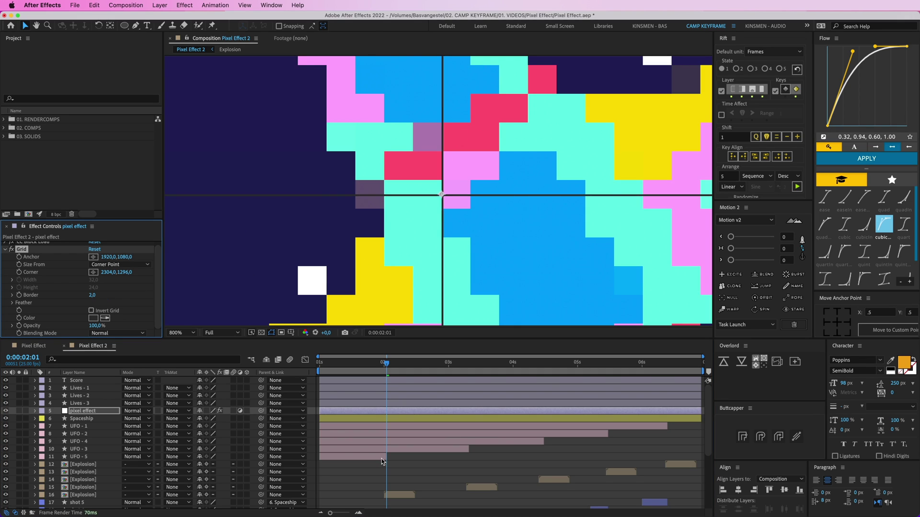
key(super+z)
Set the Grid effect's Anchor to 0,0 and its Corner to 16,16
click(107, 276)
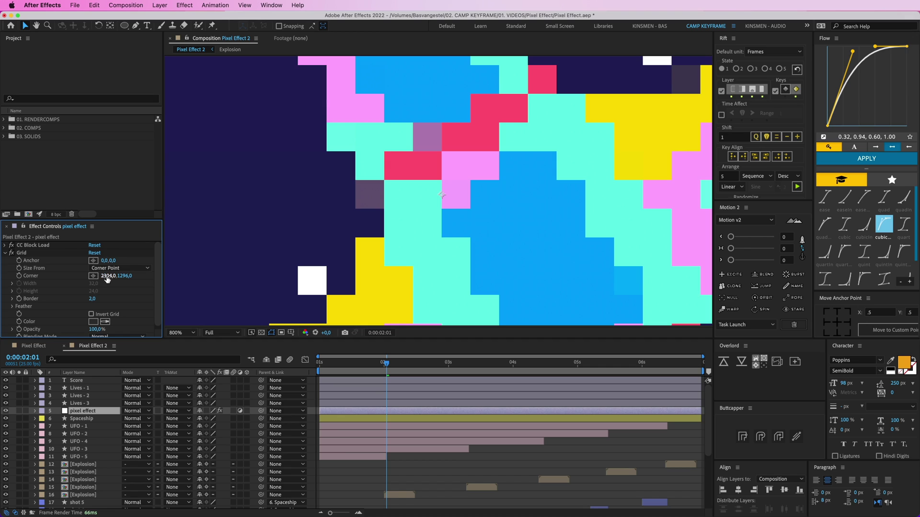
text(16)
key(Tab)
text(16)
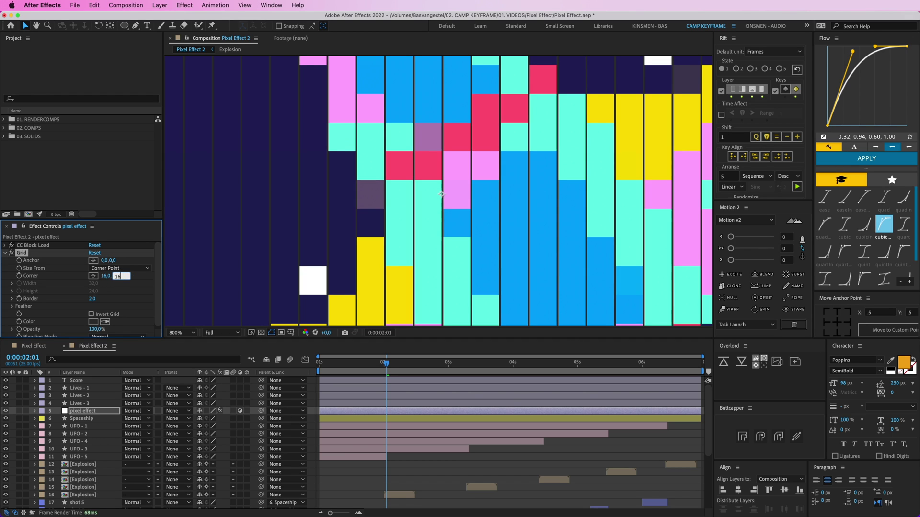
click(141, 277)
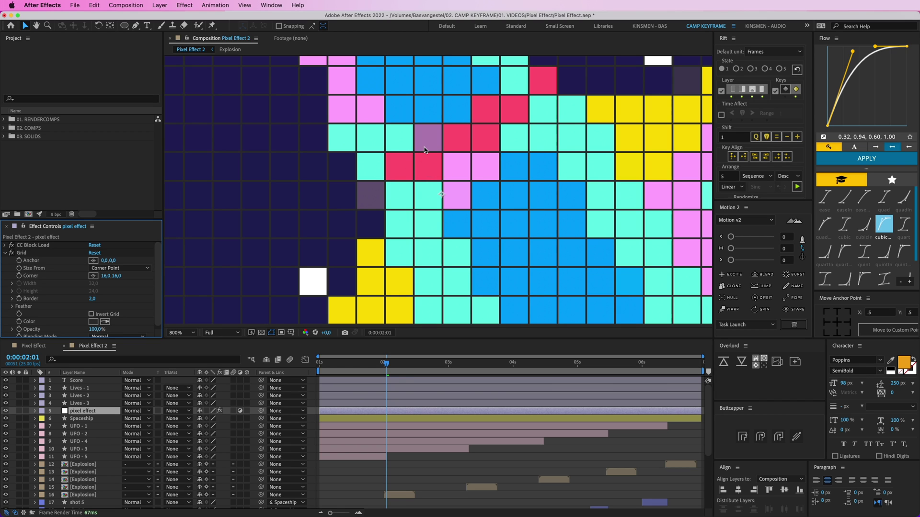
Try a Grid Corner of 8,8 and return Corner to 16,16
key(comma)
key(comma)
key(comma)
key(period)
key(period)
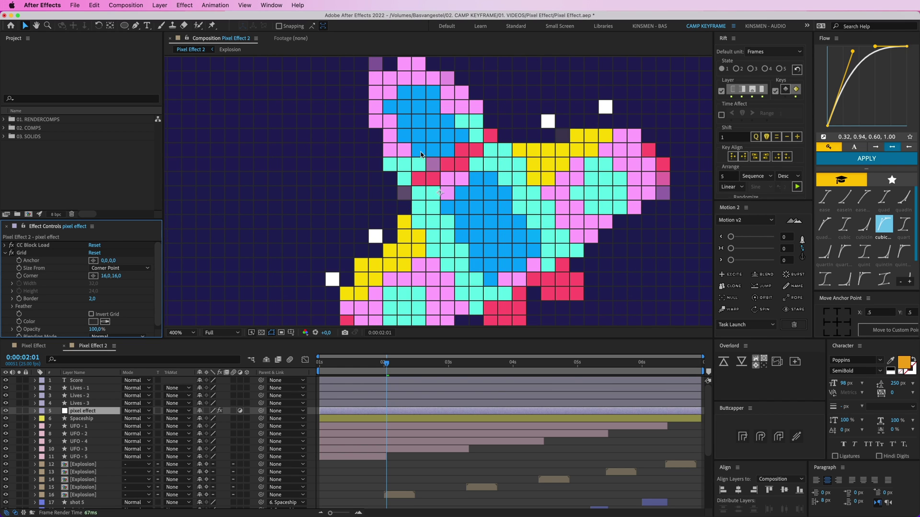
click(105, 276)
text(8)
key(Tab)
text(8)
key(Tab)
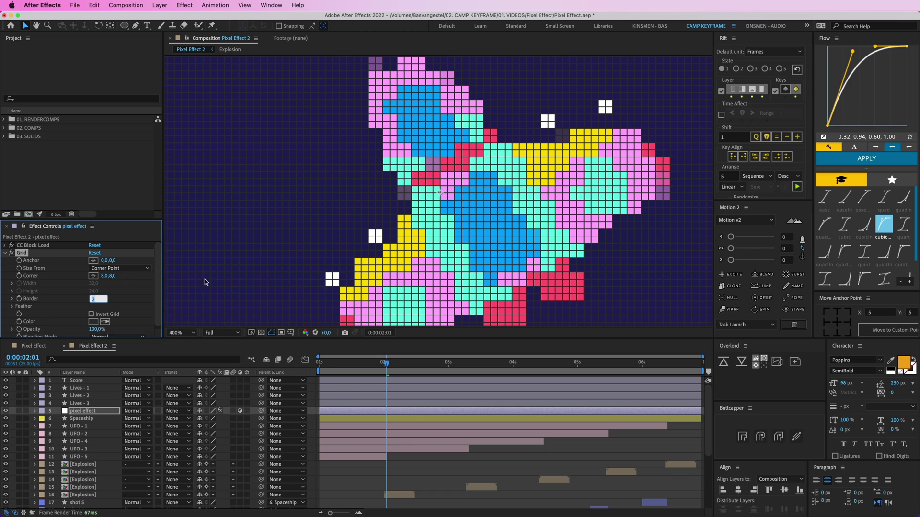
click(102, 276)
text(16)
key(Tab)
text(16)
key(Return)
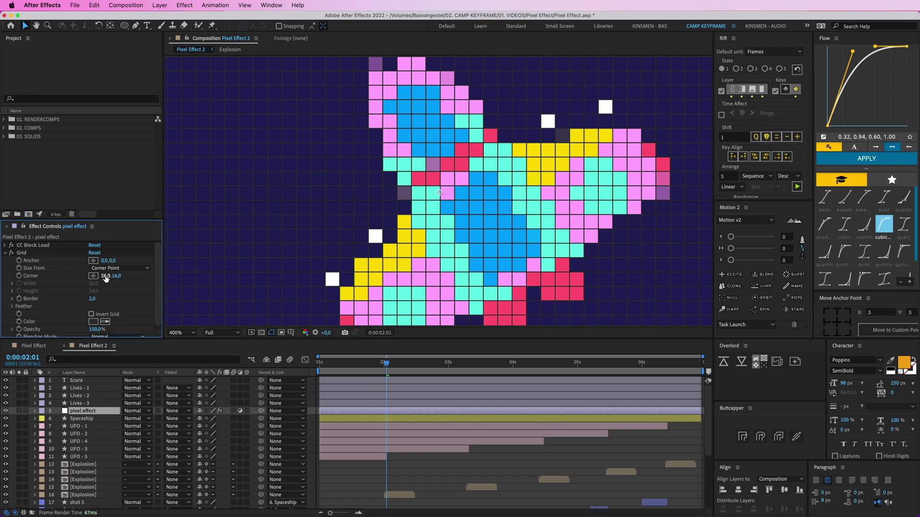
Try a Grid Corner of 4,4, check the CC Block Load settings, and return Corner to 16,16
click(105, 276)
text(4)
key(Tab)
text(4)
key(Return)
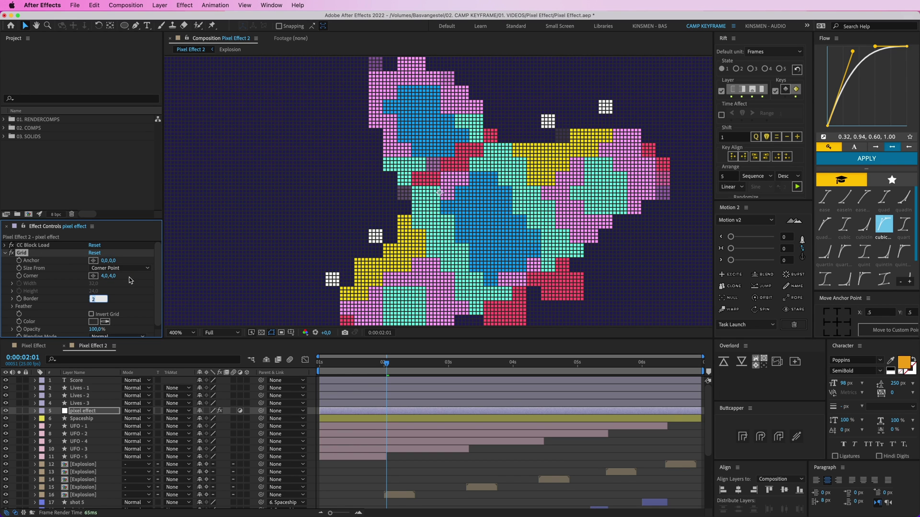
click(5, 245)
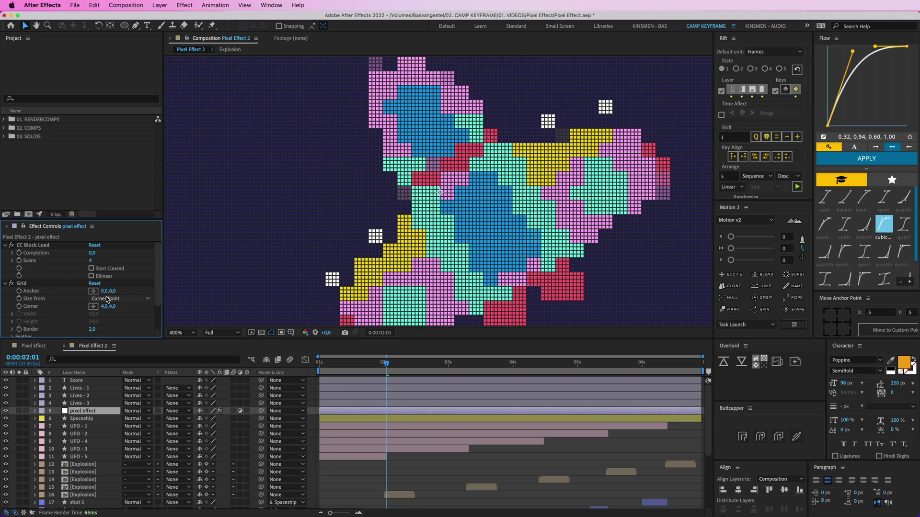
click(6, 246)
click(106, 276)
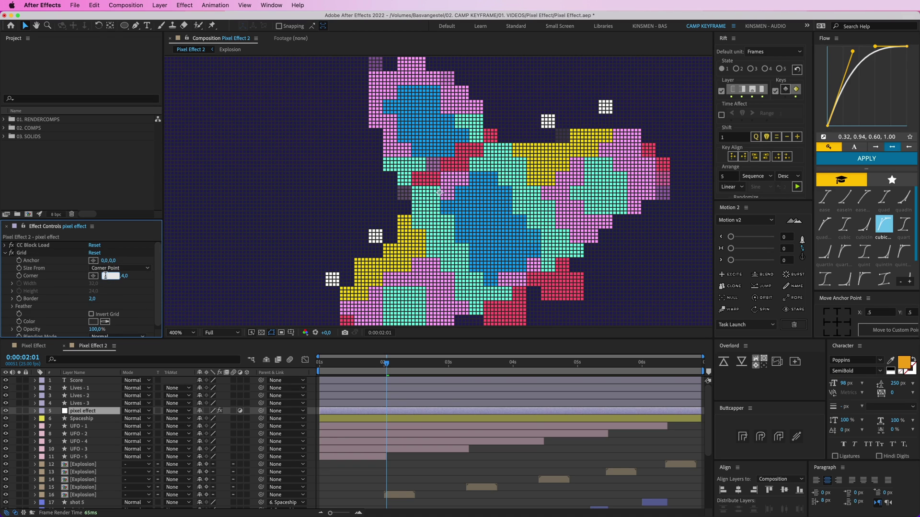
text(16)
key(Tab)
text(16)
key(Return)
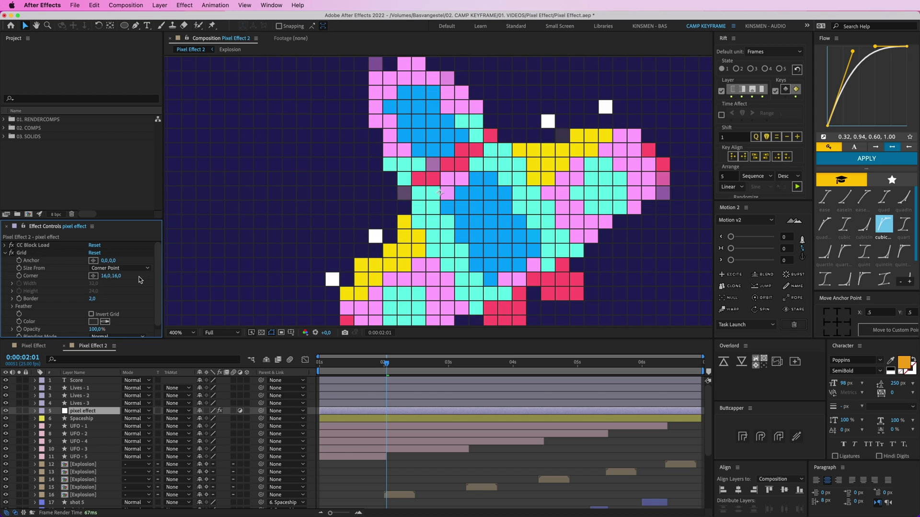
Set the Grid effect's Opacity to 40% and collapse its settings
scroll(443, 158, down, 2)
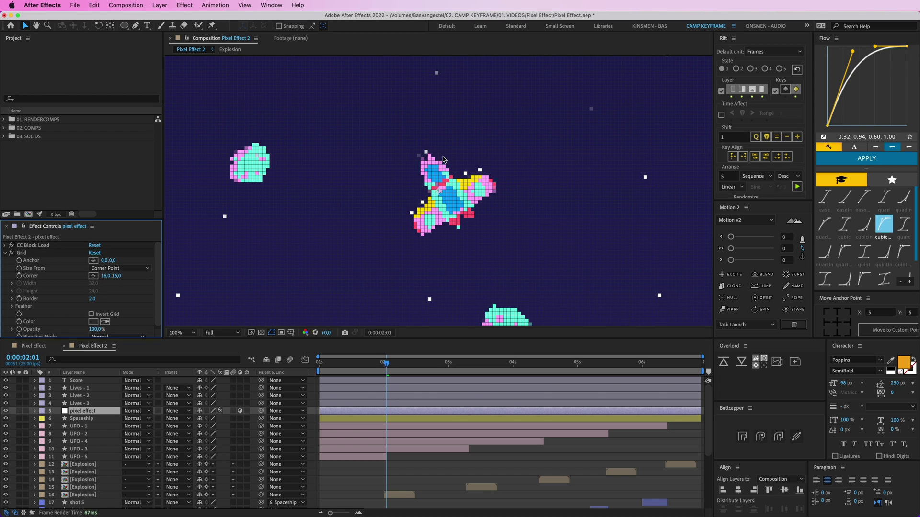
key(comma)
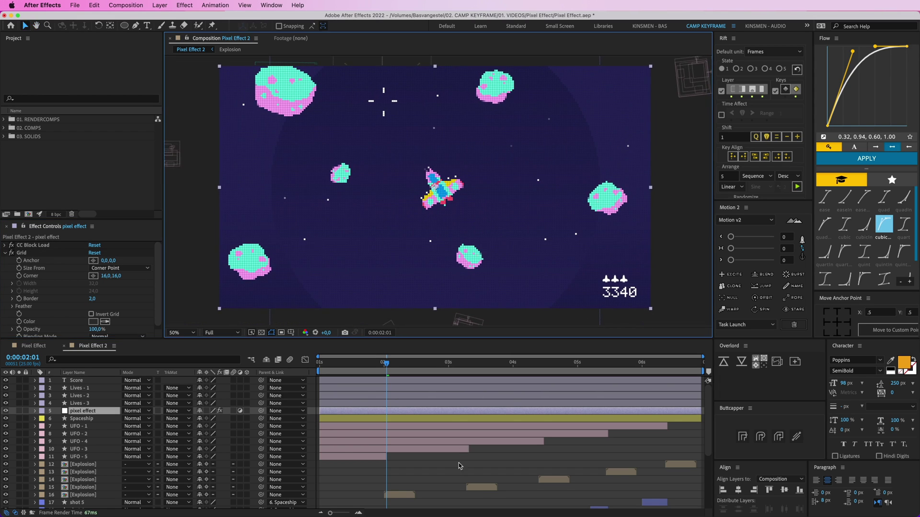
key(super+shift+a)
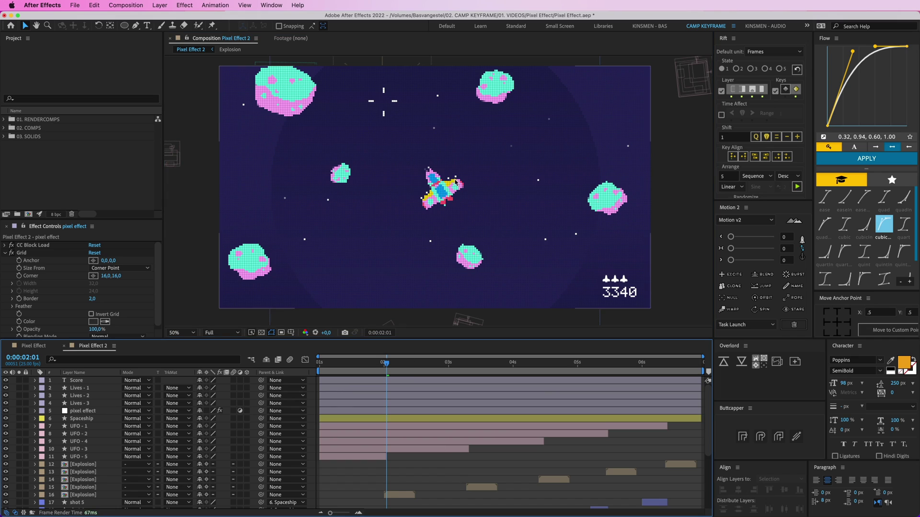
click(22, 253)
scroll(82, 330, down, 1)
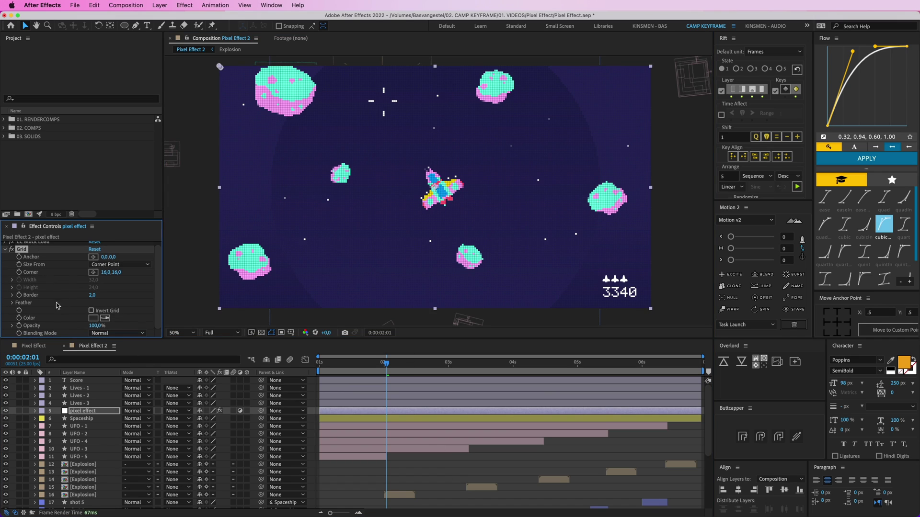
click(93, 325)
text(40)
key(Return)
click(435, 467)
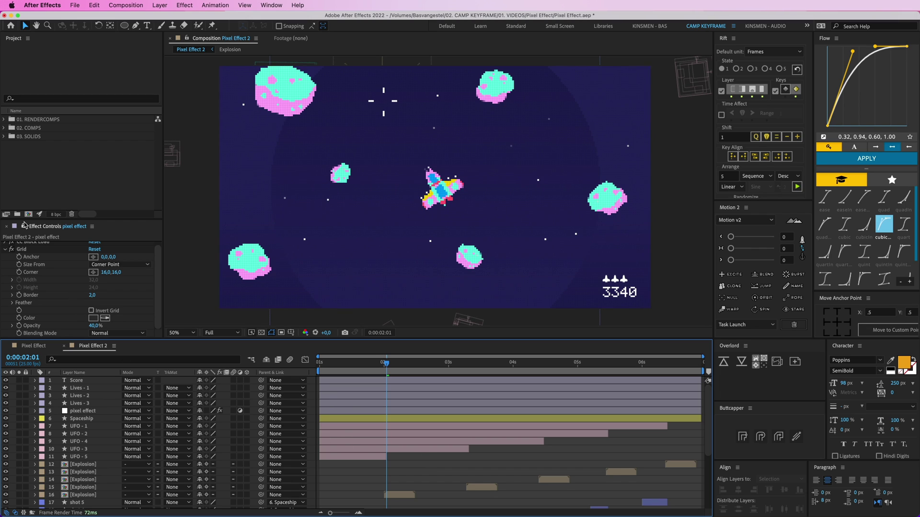
click(11, 250)
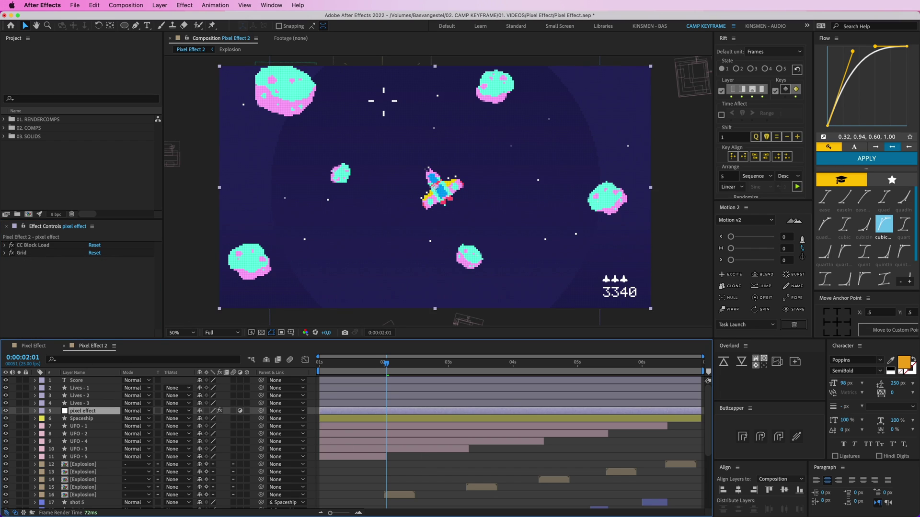
Apply the Noise effect to the pixel effect layer and set Amount of Noise to 9%
click(297, 5)
text(grain)
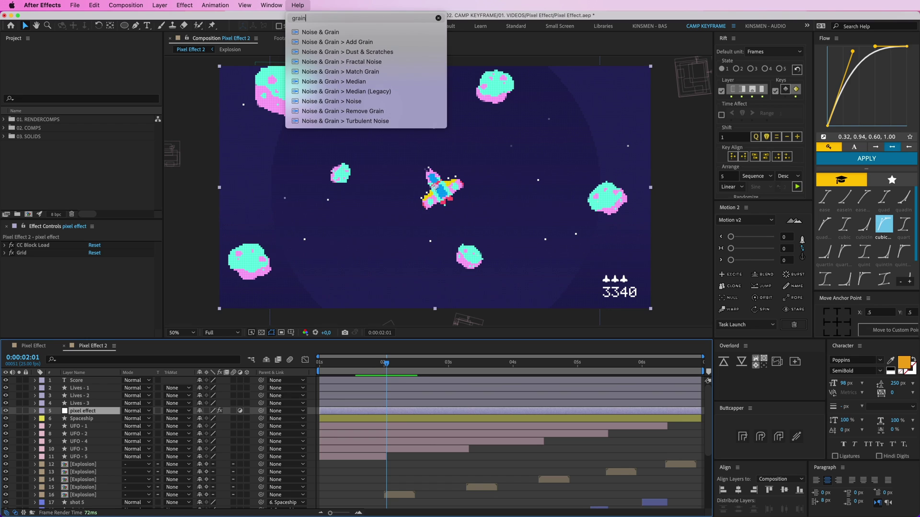
click(348, 101)
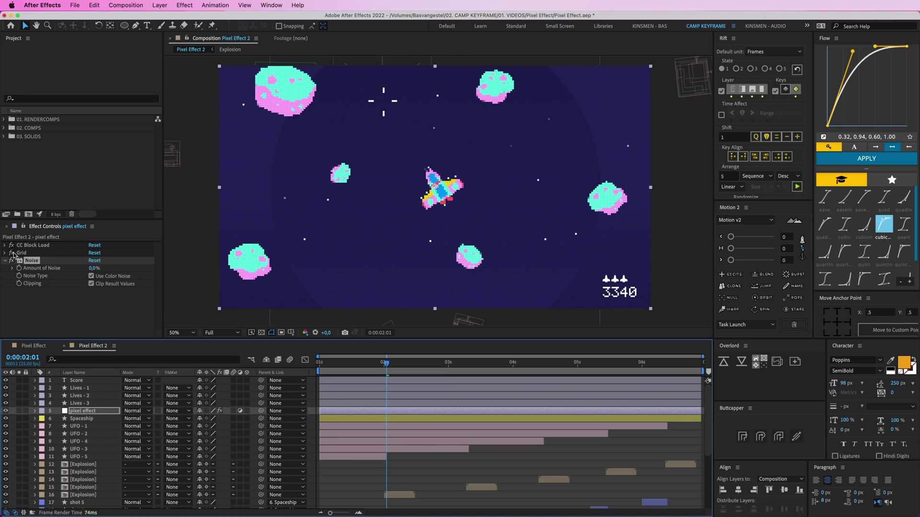
click(96, 270)
text(9)
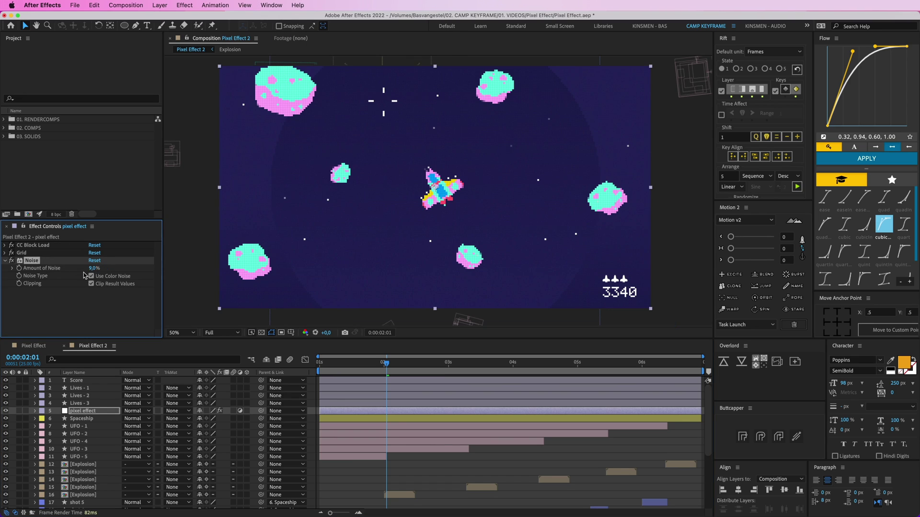
key(Return)
Inspect the noise up close on the spaceship, fit the whole composition in the viewer, and collapse Noise
key(period)
key(period)
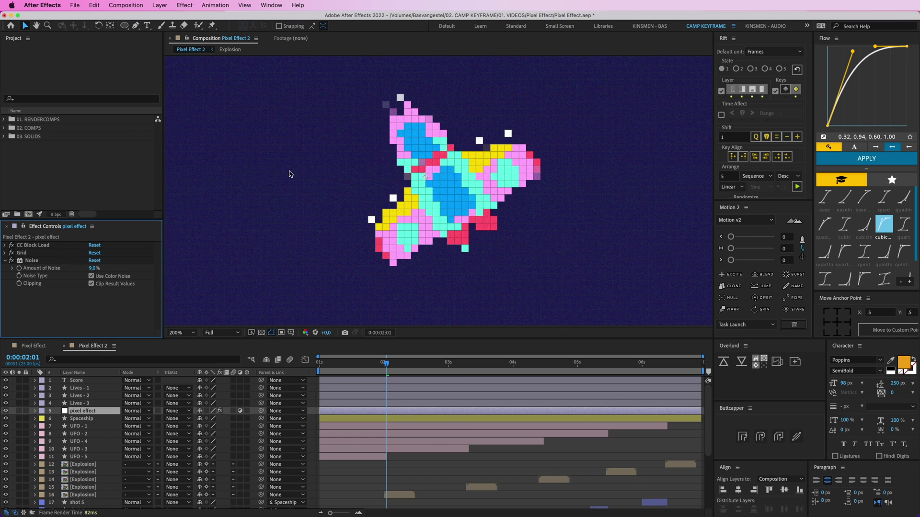
key(comma)
key(comma)
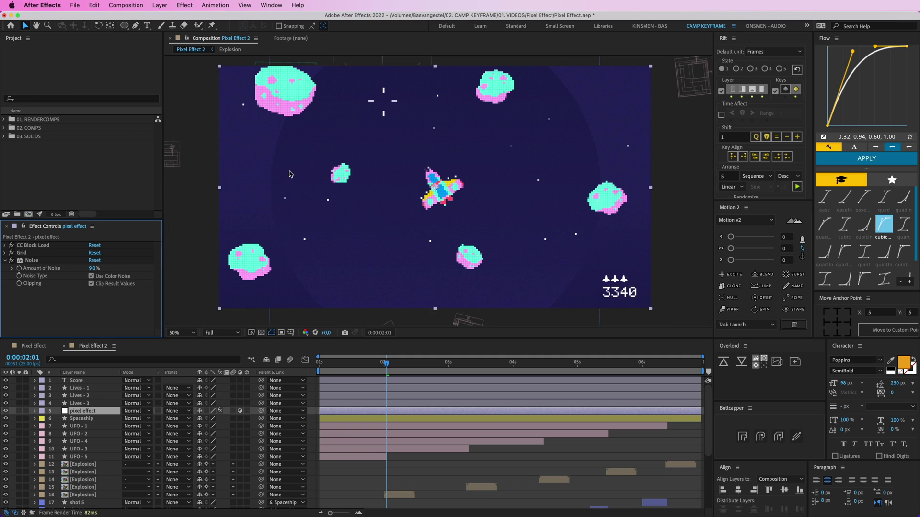
click(189, 333)
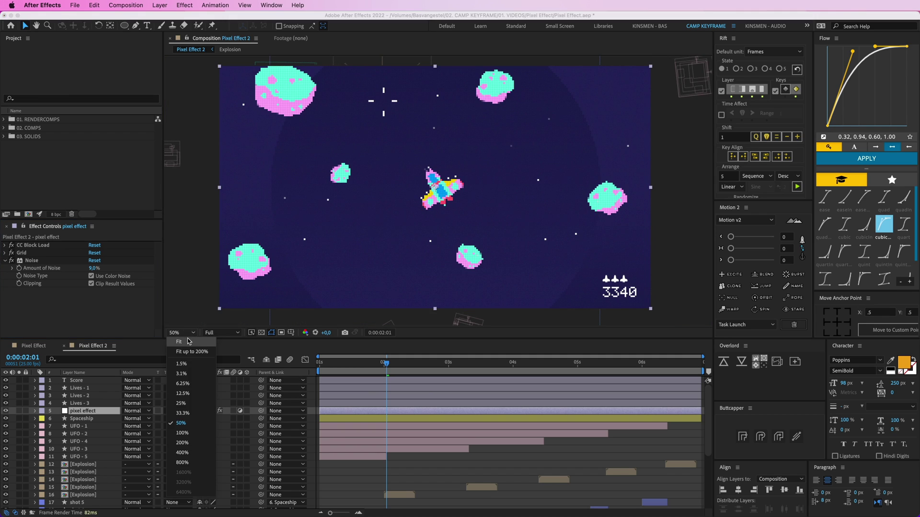
click(190, 341)
click(6, 261)
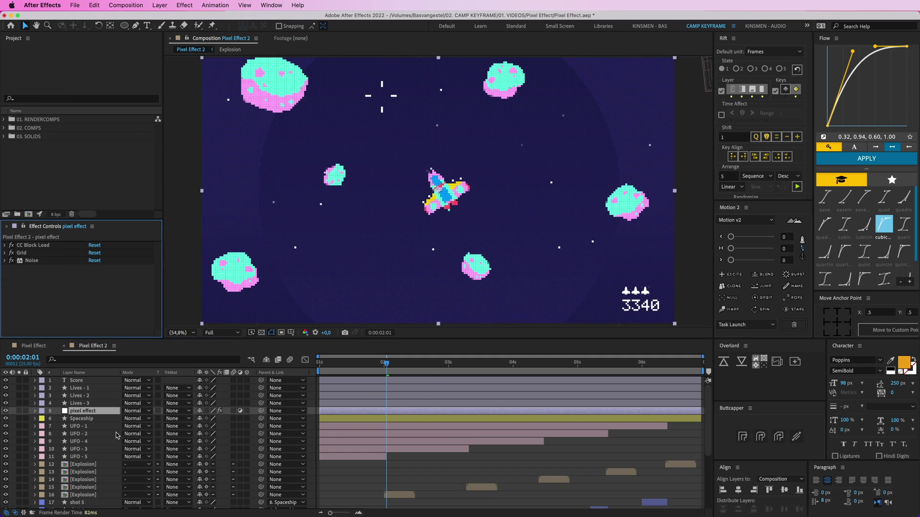
Move the current time to 0:00:01:00 and preview the pixelated animation
click(94, 412)
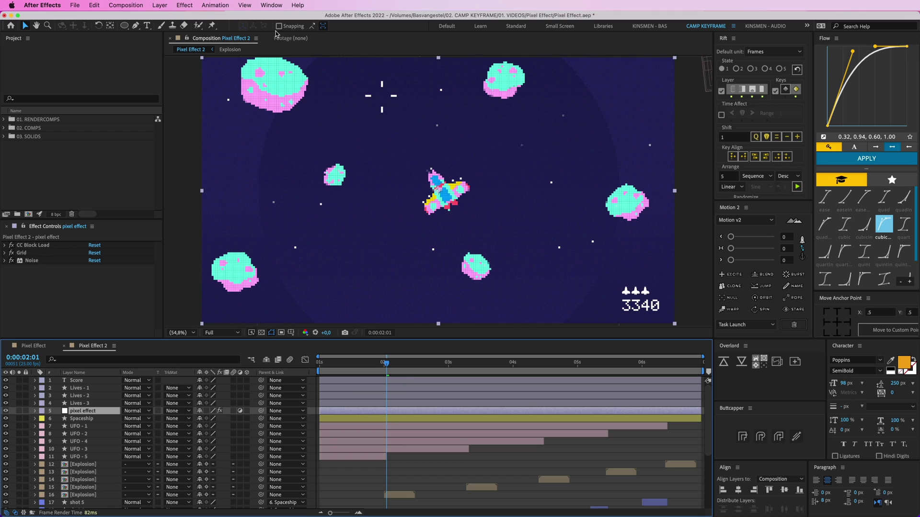
click(406, 470)
drag(386, 363, 319, 362)
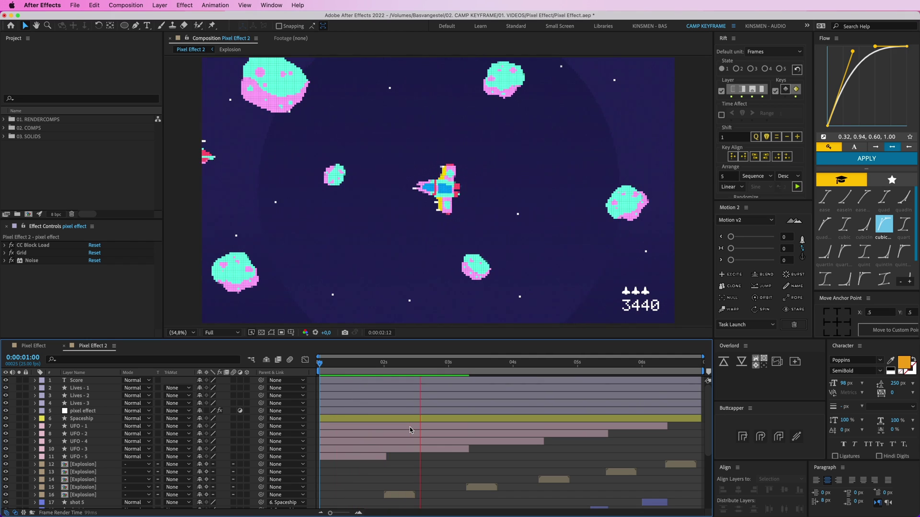
click(316, 90)
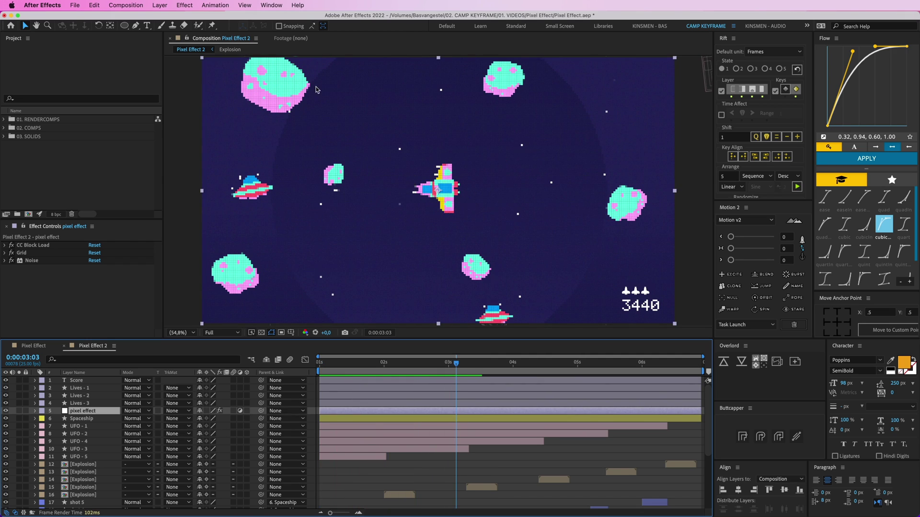
Apply the Posterize Time effect to the pixel effect layer and set its Frame Rate to 12
click(298, 5)
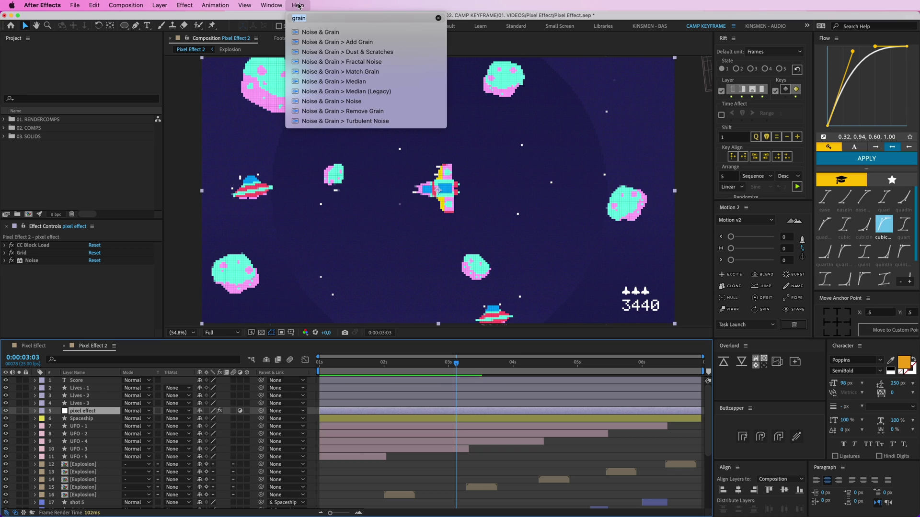
text(posteris)
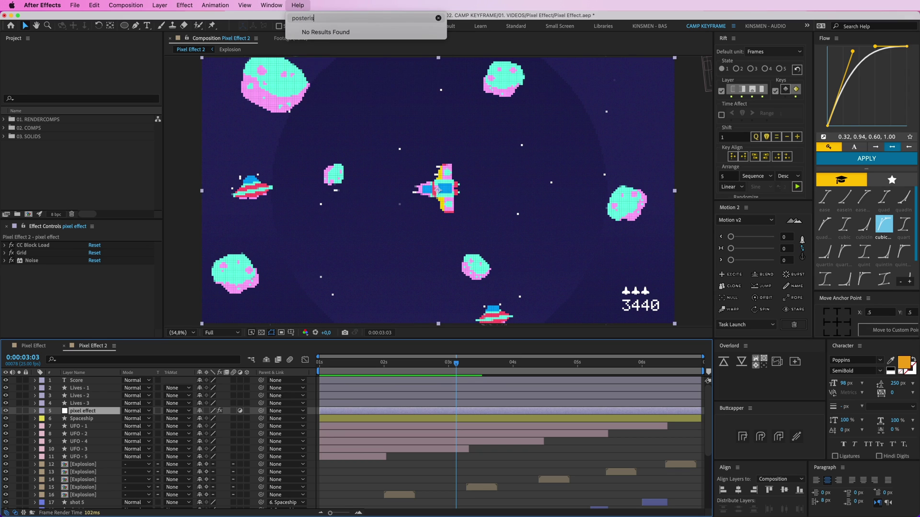
key(BackSpace)
mouse_move(329, 43)
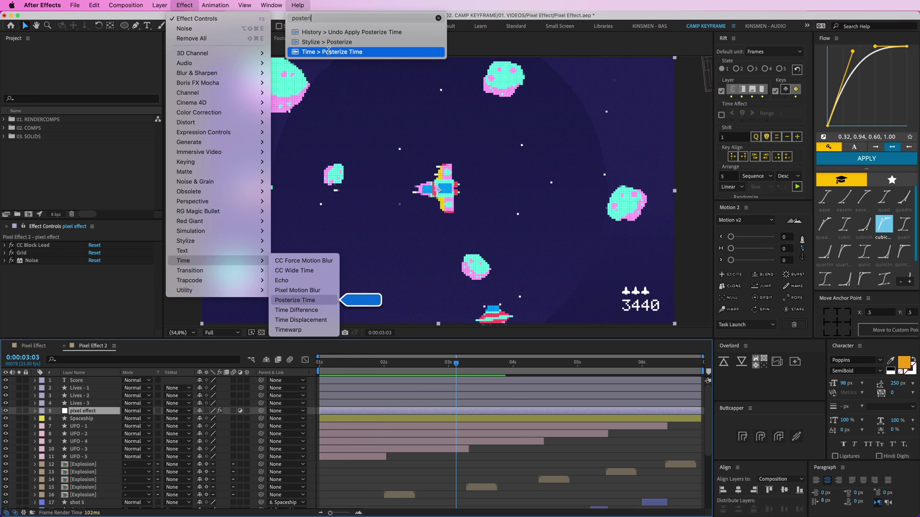
click(314, 52)
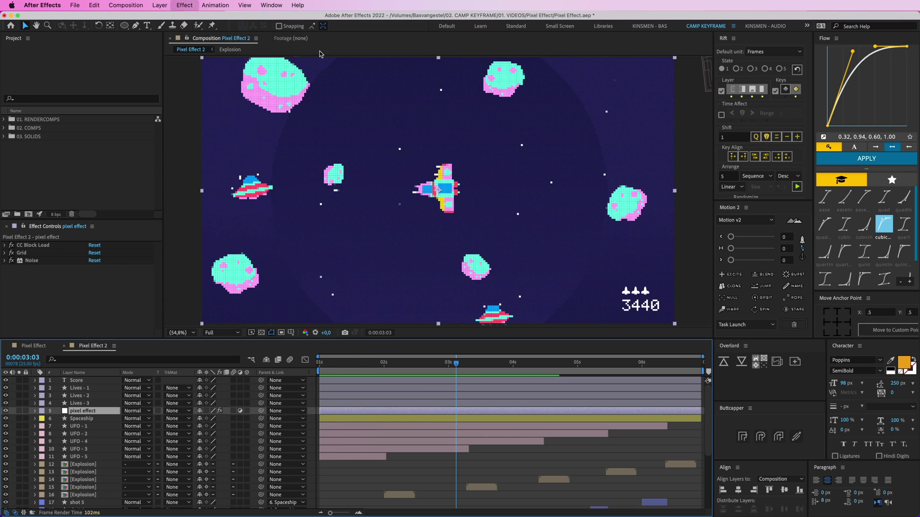
click(93, 276)
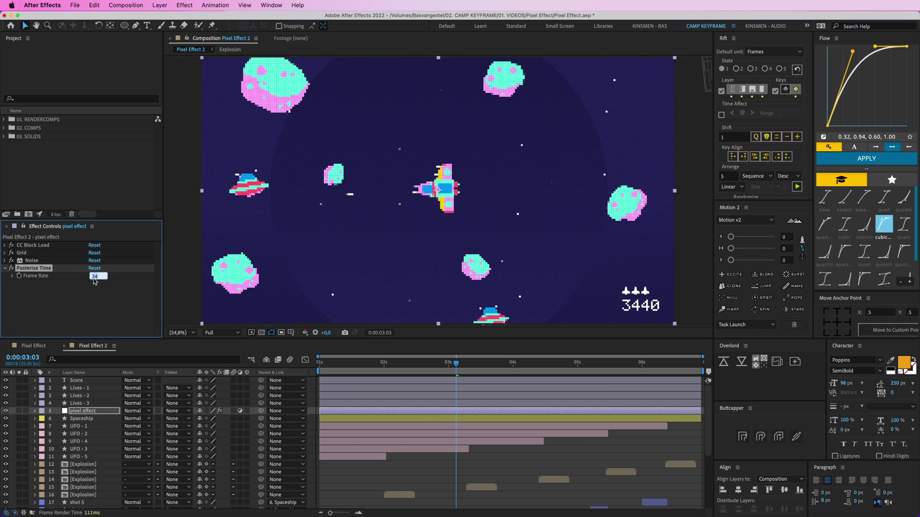
click(103, 290)
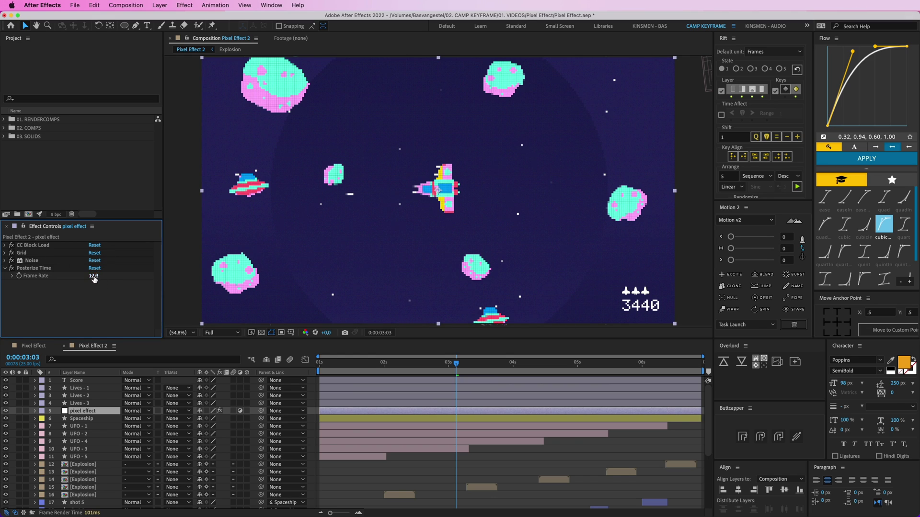
Preview the posterized animation from 0:00:01:00, stop playback, deselect all layers and park the current time at 0:00:02:15
drag(441, 366, 298, 371)
key(space)
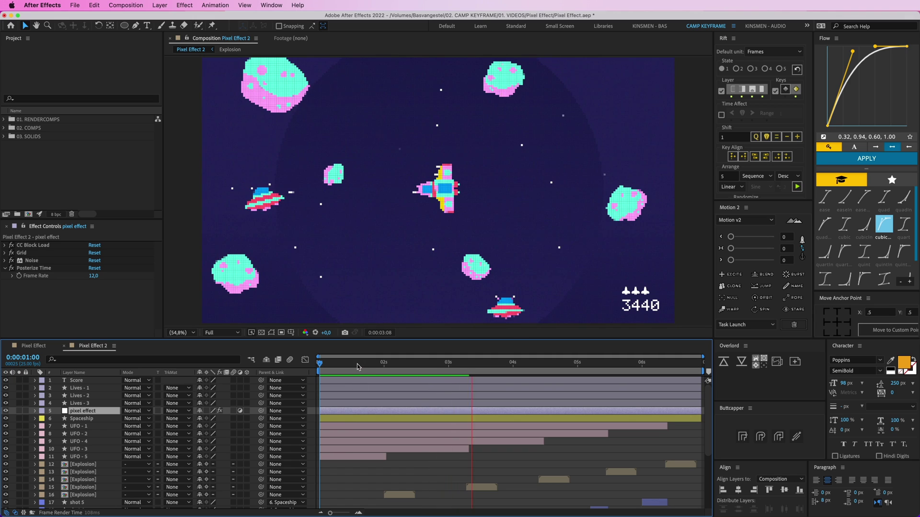
key(space)
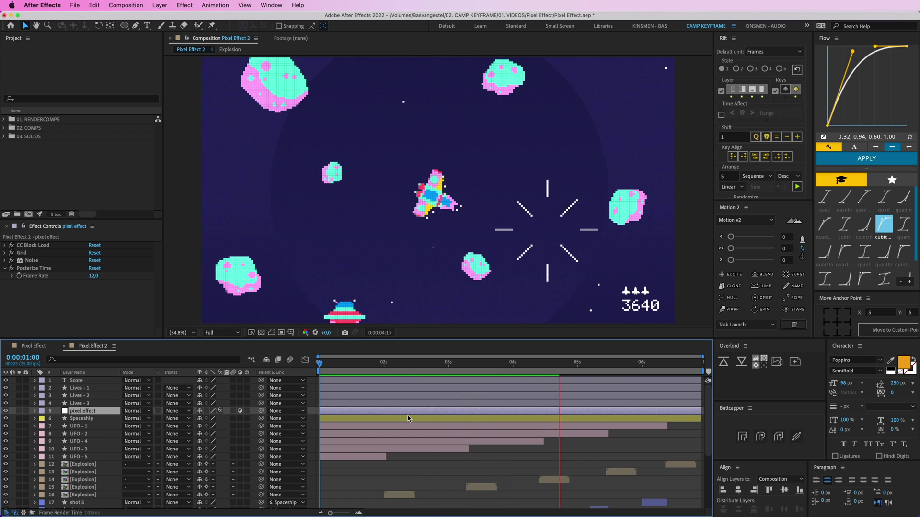
key(space)
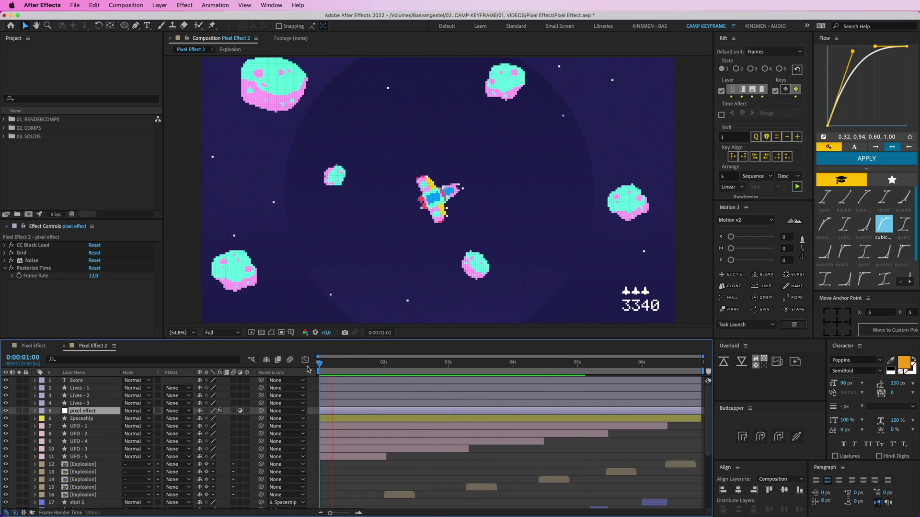
click(423, 470)
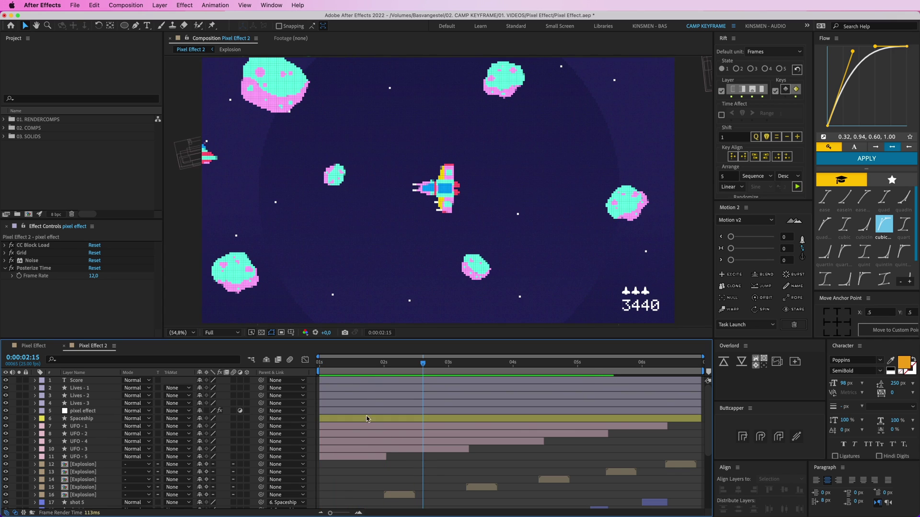
Create a new black (000000) solid layer above all other layers, keeping the default solid settings
click(153, 6)
mouse_move(163, 18)
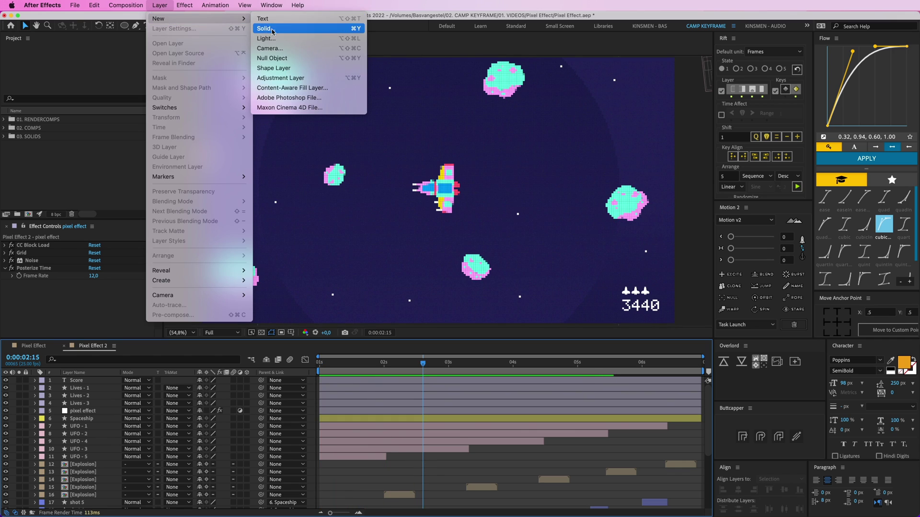
click(295, 30)
click(251, 217)
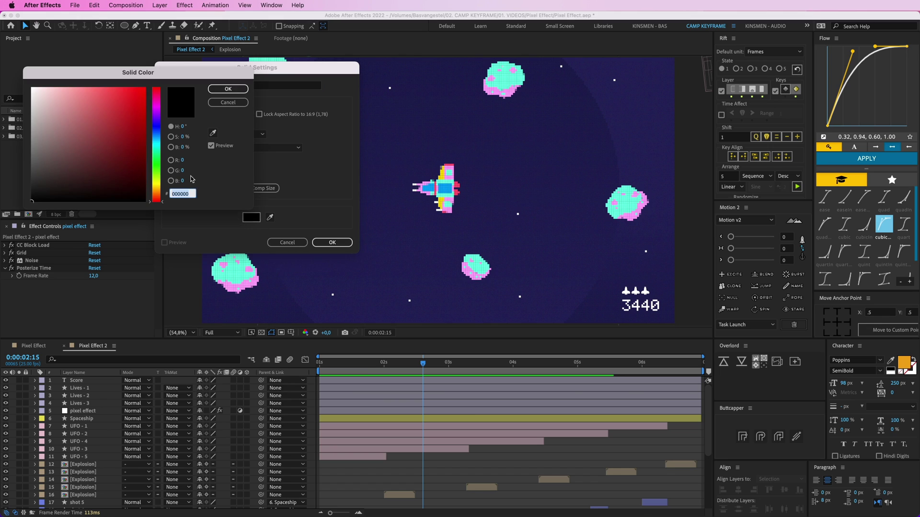
key(Escape)
click(326, 242)
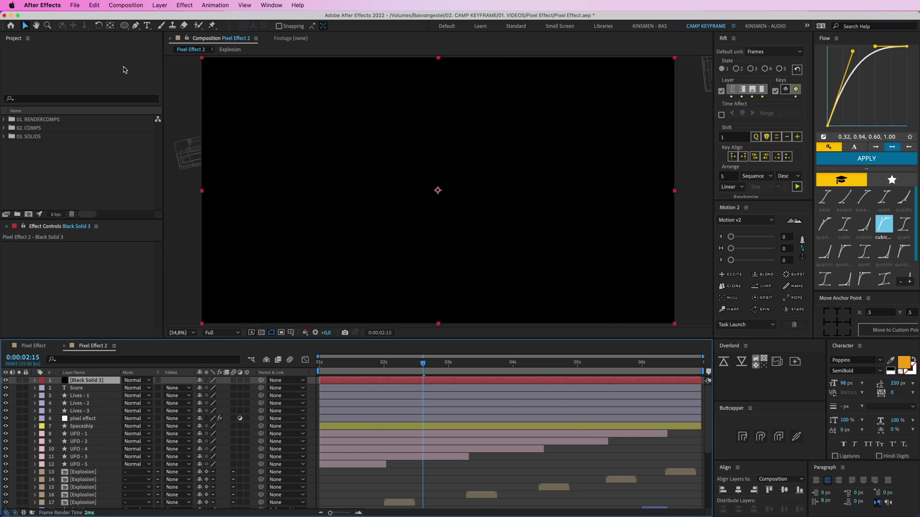
Draw an elliptical mask spanning nearly the whole frame on the black solid and set its mask mode to Subtract
drag(125, 29, 670, 319)
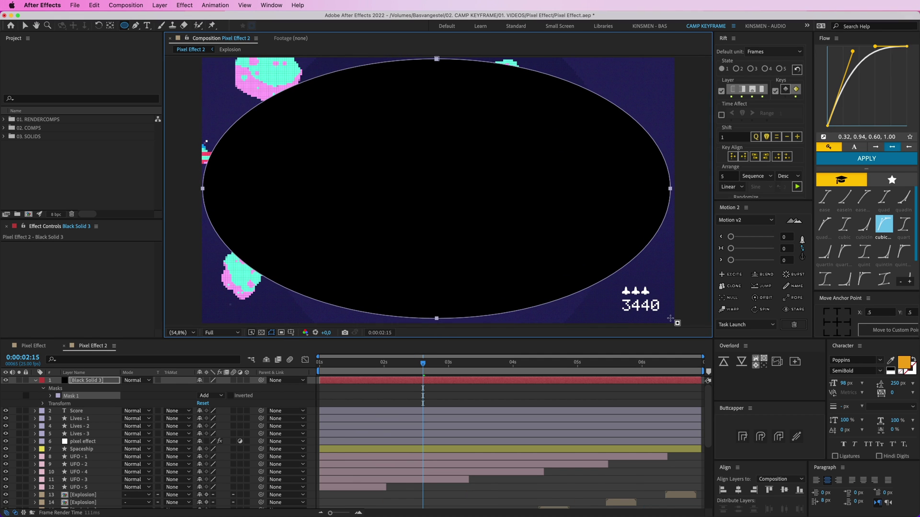
click(72, 396)
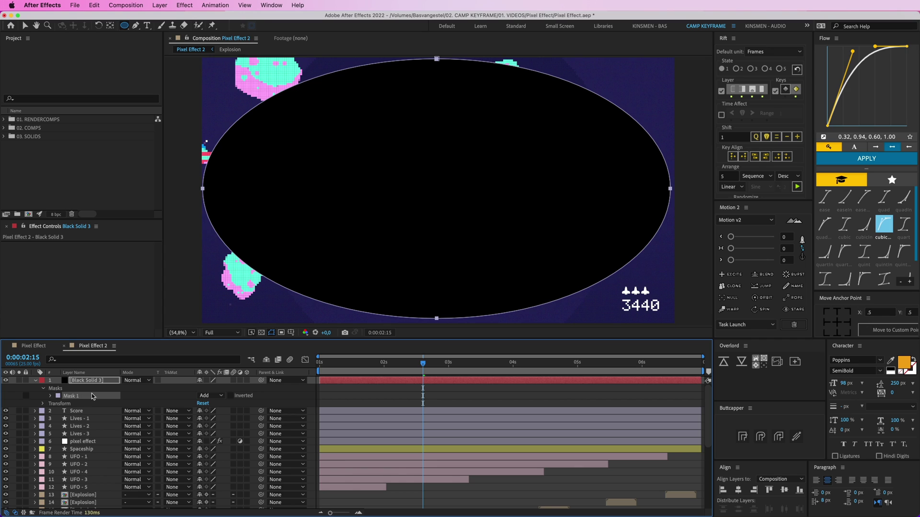
click(231, 396)
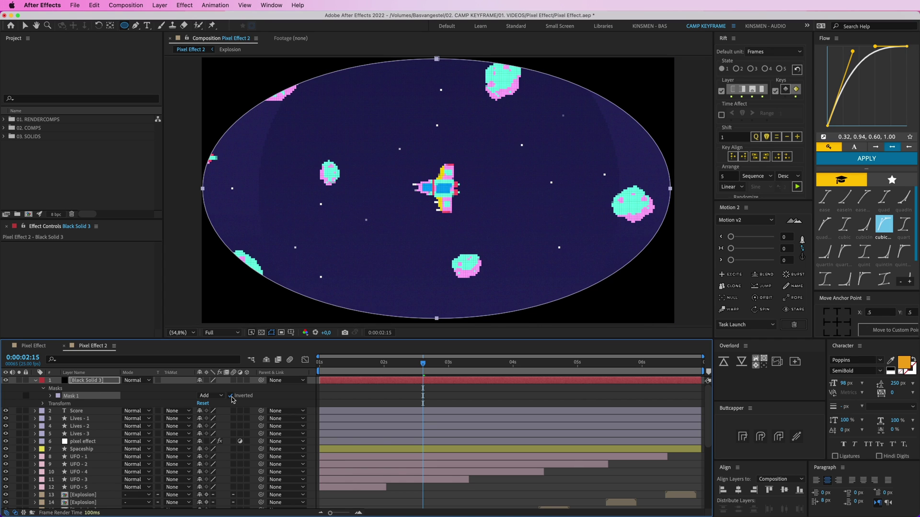
click(230, 397)
click(210, 396)
click(215, 424)
Feather the black solid's mask by about 842 pixels, set the layer's opacity to 40% and deselect all layers
key(f)
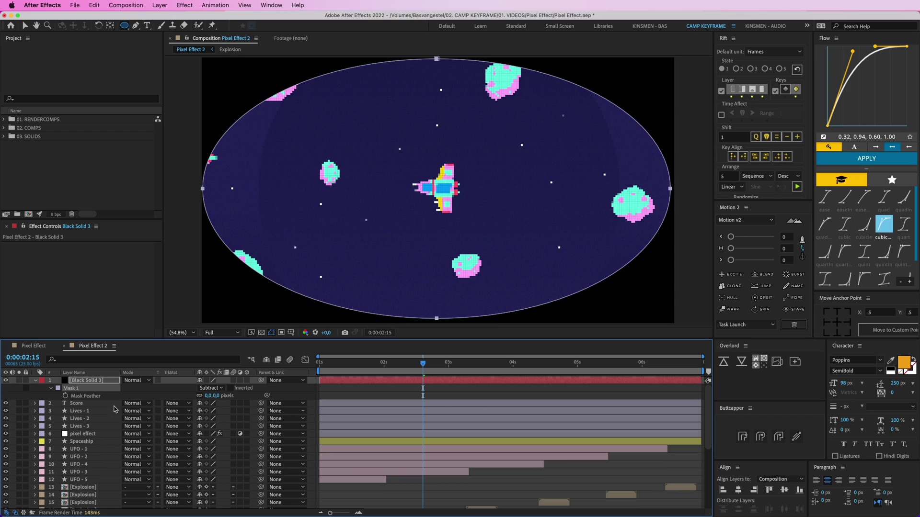
drag(216, 397, 549, 406)
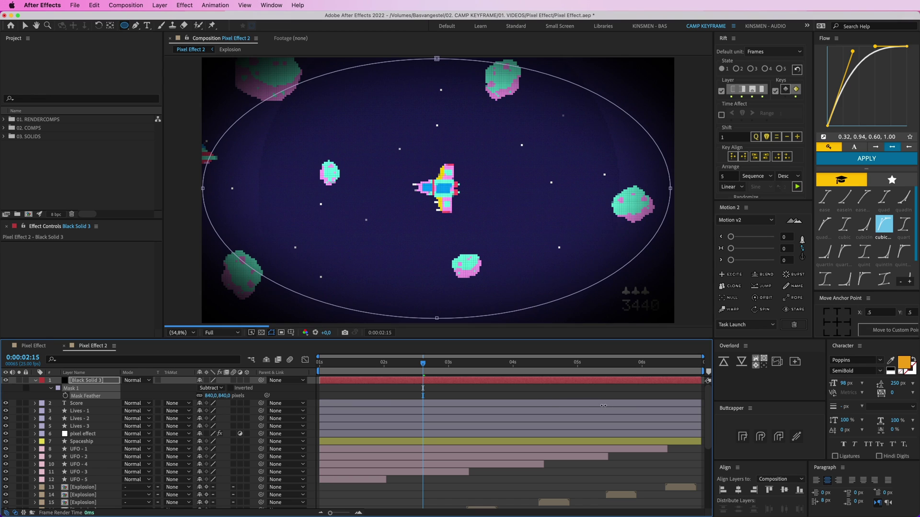
click(84, 381)
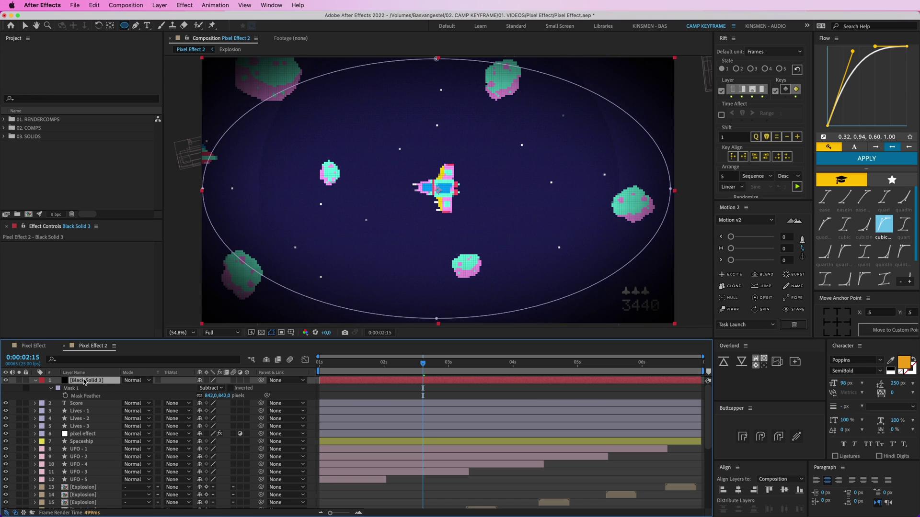
text(t)
text(4)
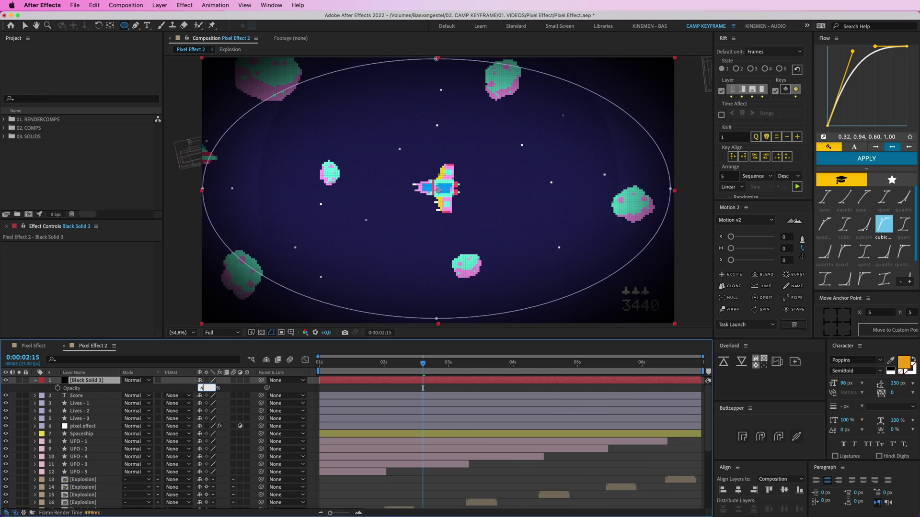
text(0)
key(Return)
key(super+shift+a)
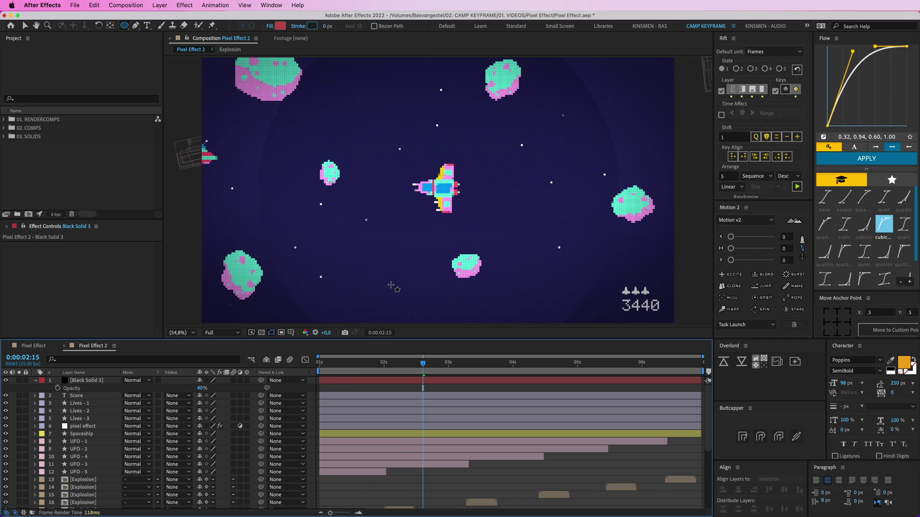
Compare the frame with the black solid vignette hidden and visible at 50% zoom, and collapse all layer properties
scroll(397, 286, down, 1)
key(comma)
key(comma)
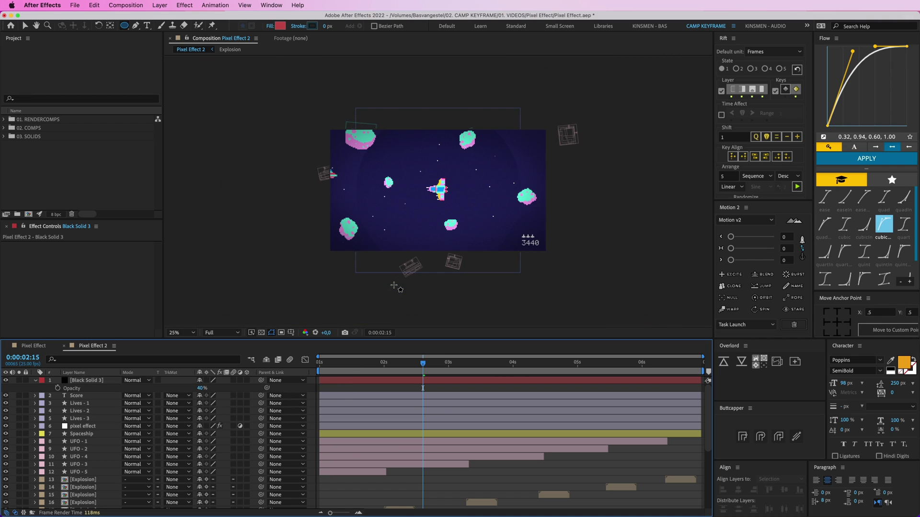
key(period)
key(v)
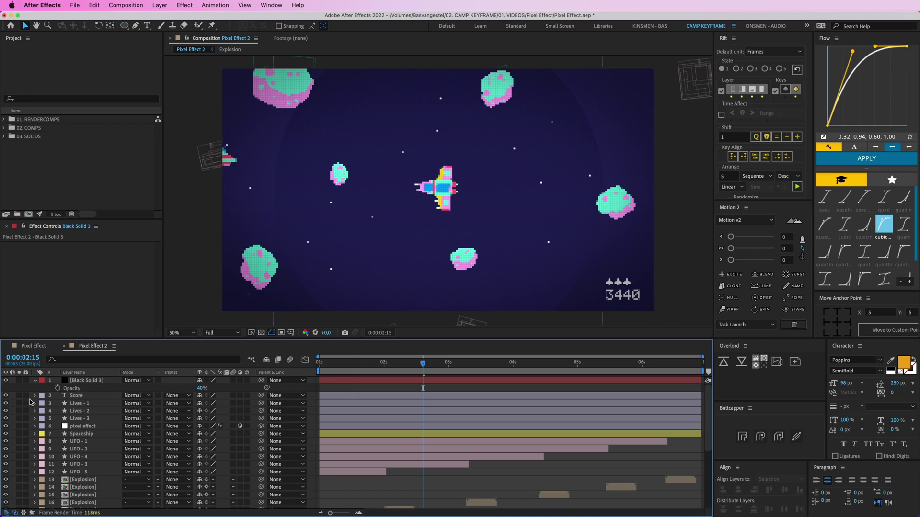
click(5, 381)
click(4, 381)
click(4, 380)
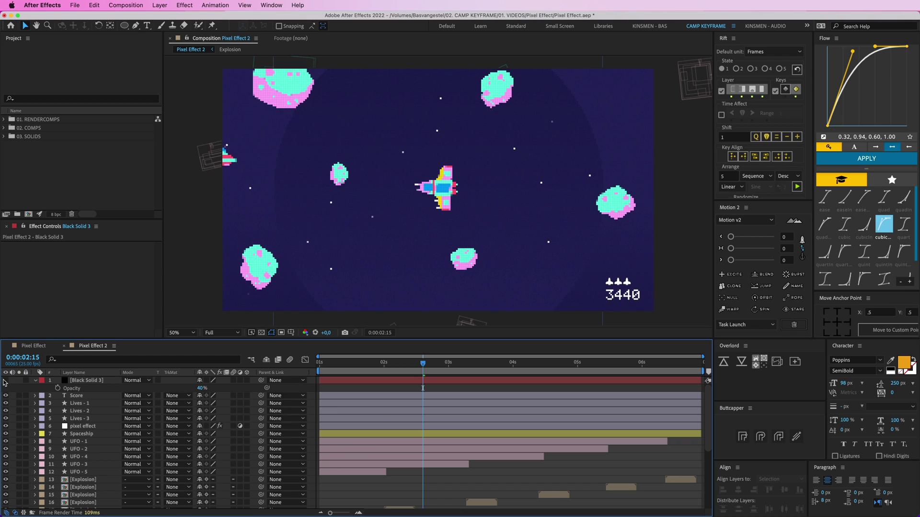
click(5, 380)
key(u)
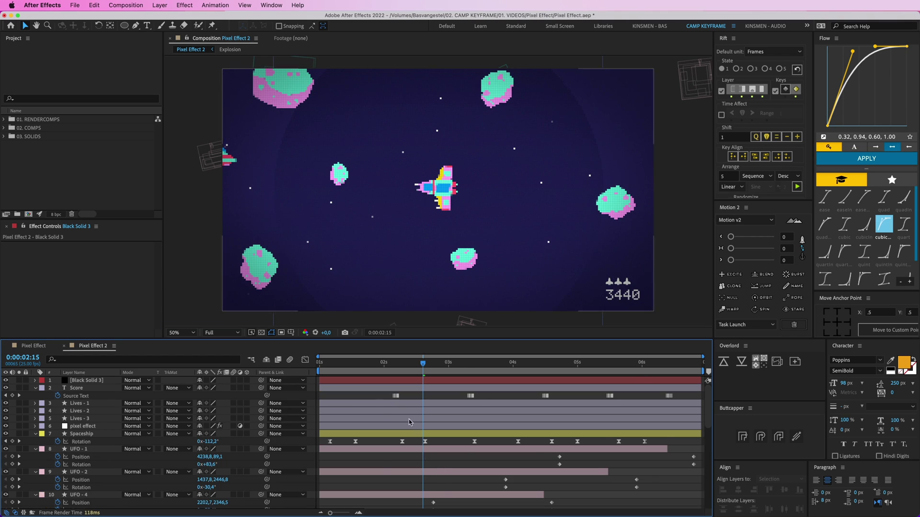
key(u)
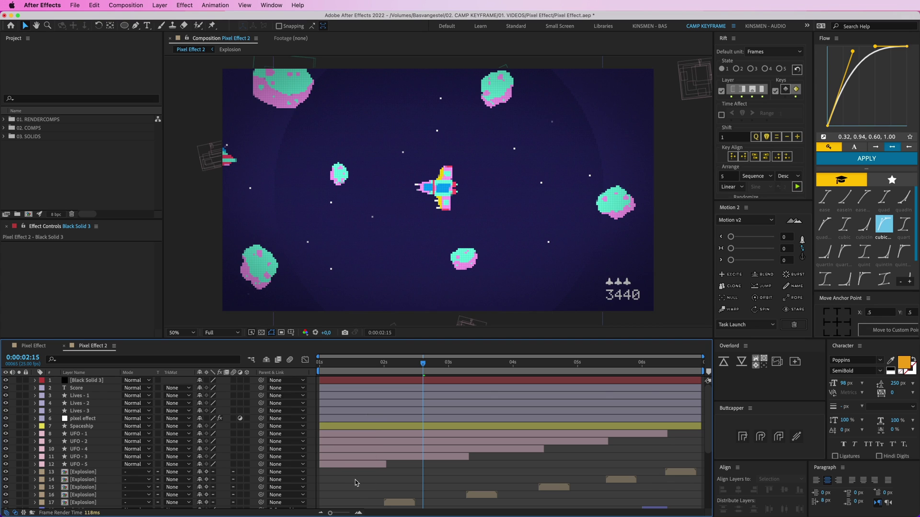
Create a new adjustment layer on top of the stack and name it gameboy
click(159, 4)
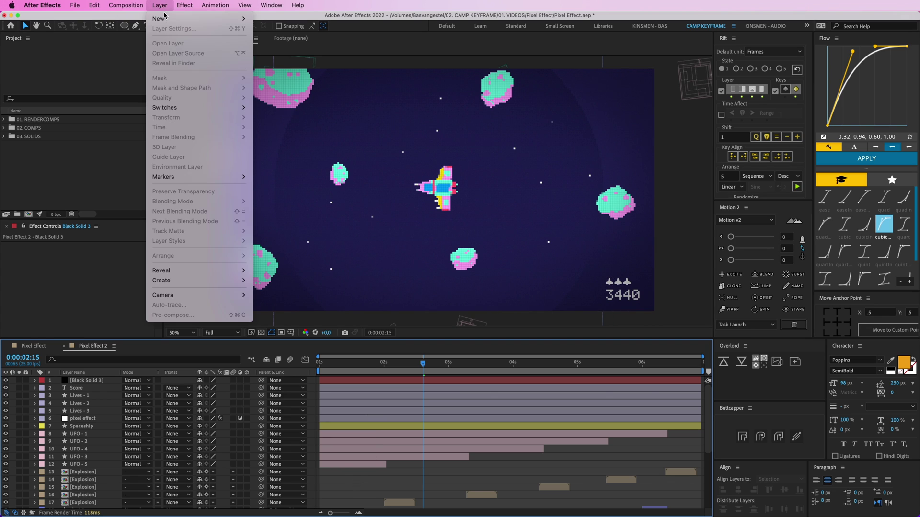
mouse_move(158, 18)
click(280, 77)
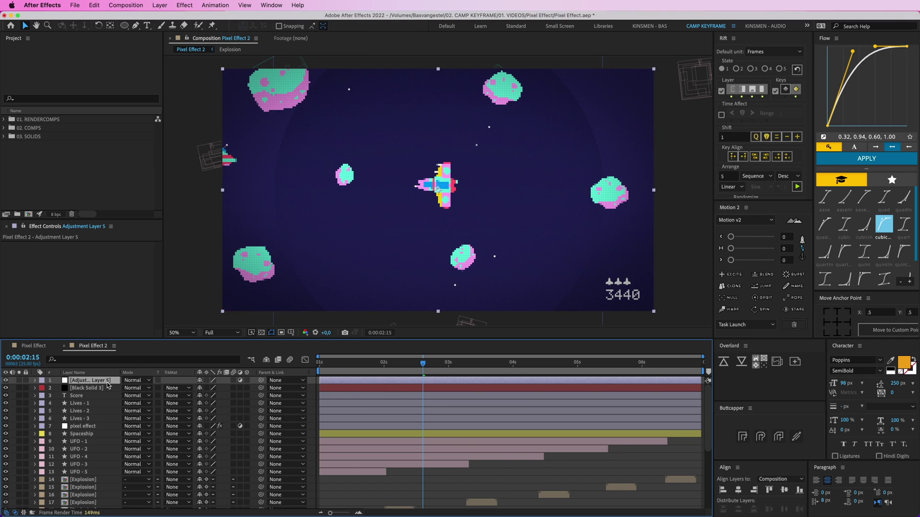
key(Return)
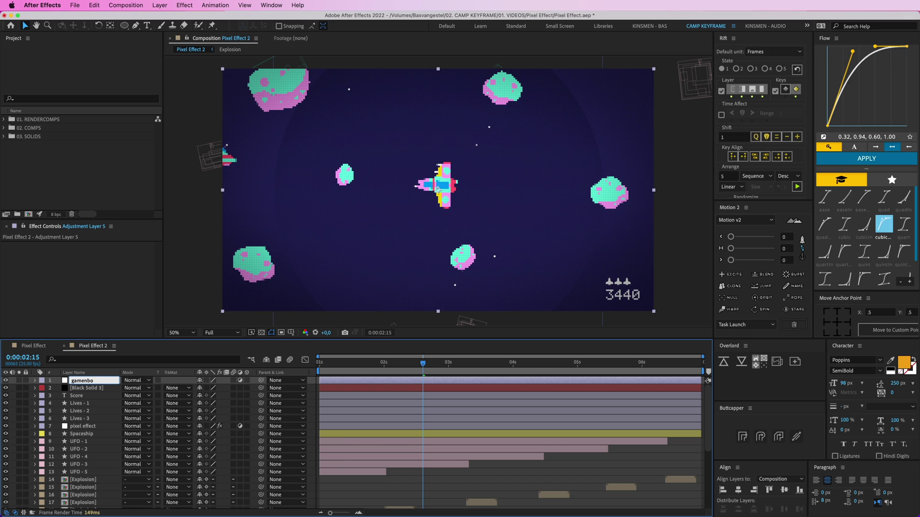
key(Return)
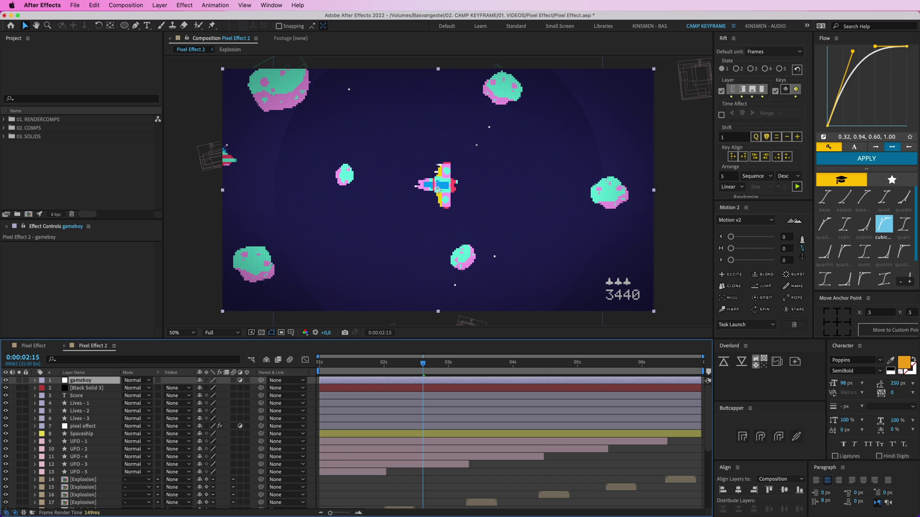
Apply the Tint color correction effect to the gameboy layer
click(298, 4)
text(tint)
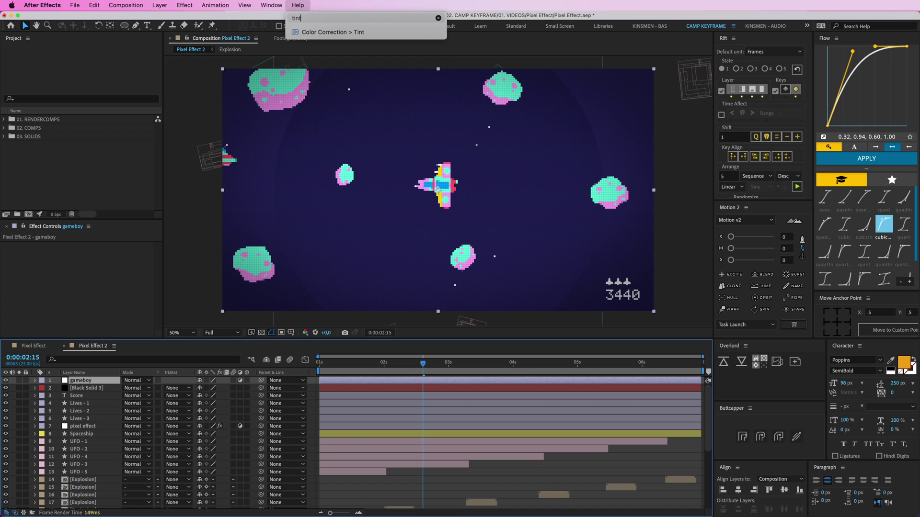
click(332, 41)
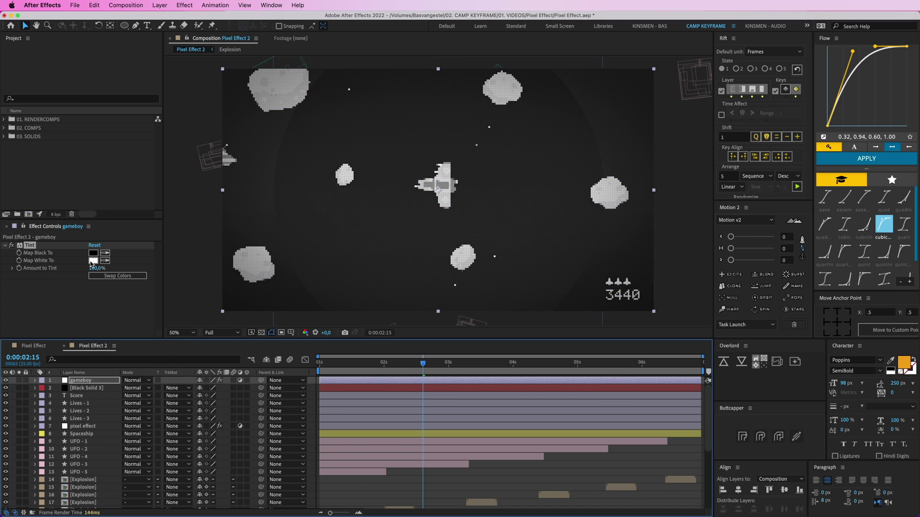
Set the Tint effect's Map White To color to the muted green 4D5941
click(92, 261)
click(156, 175)
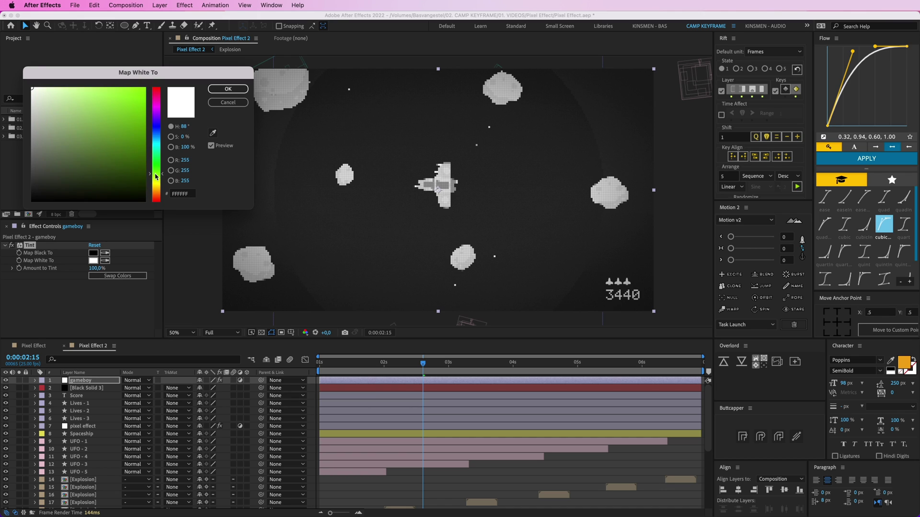
click(64, 175)
drag(59, 176, 46, 160)
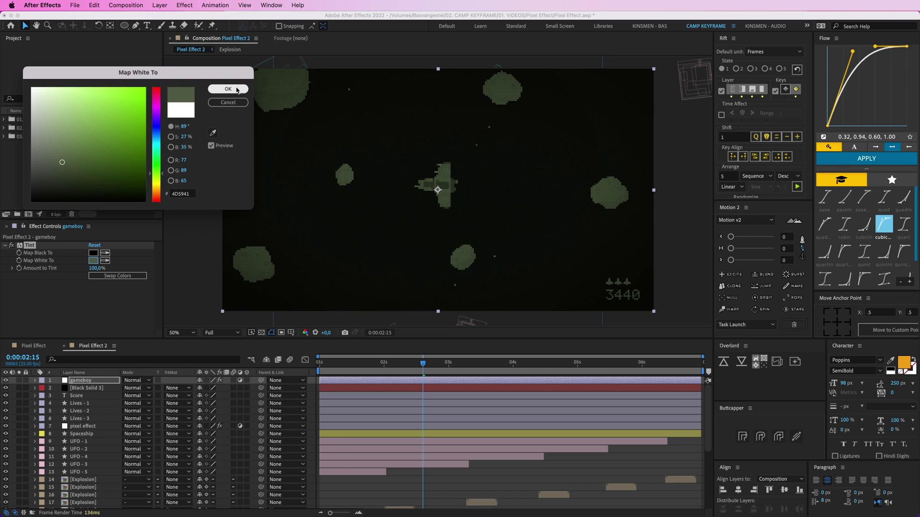
click(228, 88)
Set the Tint effect's Map Black To color to the very dark green 10110E
click(93, 253)
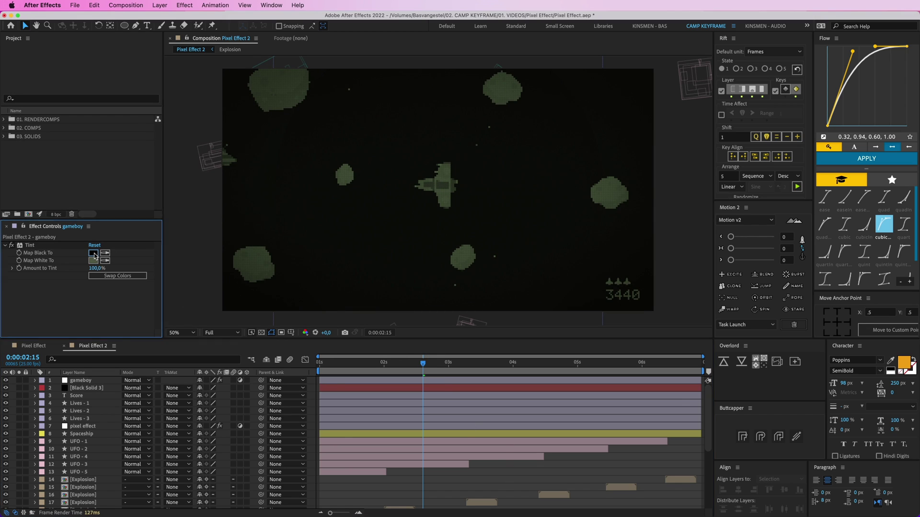
click(157, 178)
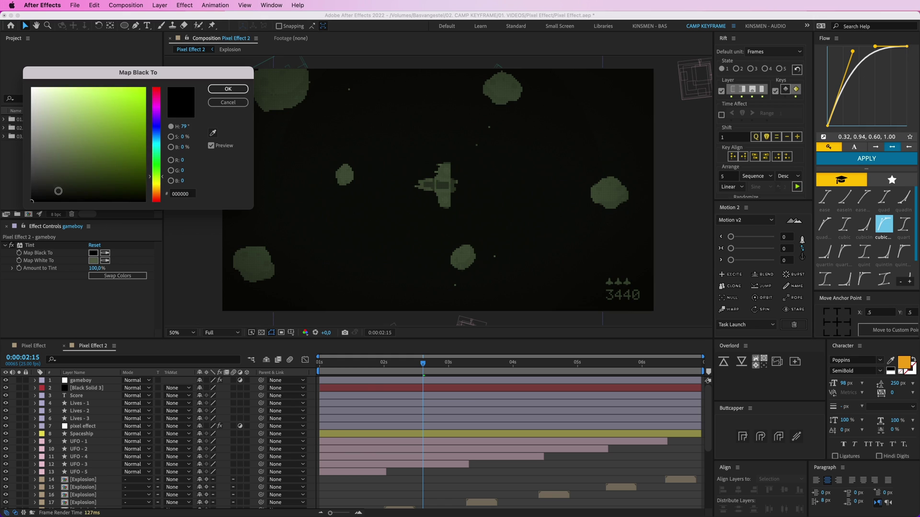
drag(58, 191, 55, 194)
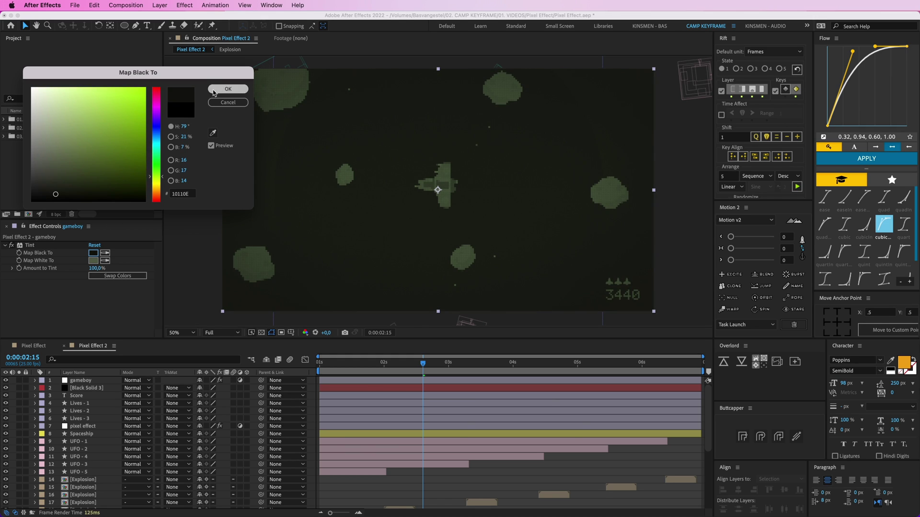
click(228, 88)
Preview the green-tinted animation starting from 0:00:03:09
drag(411, 363, 478, 369)
key(super+shift+h)
key(space)
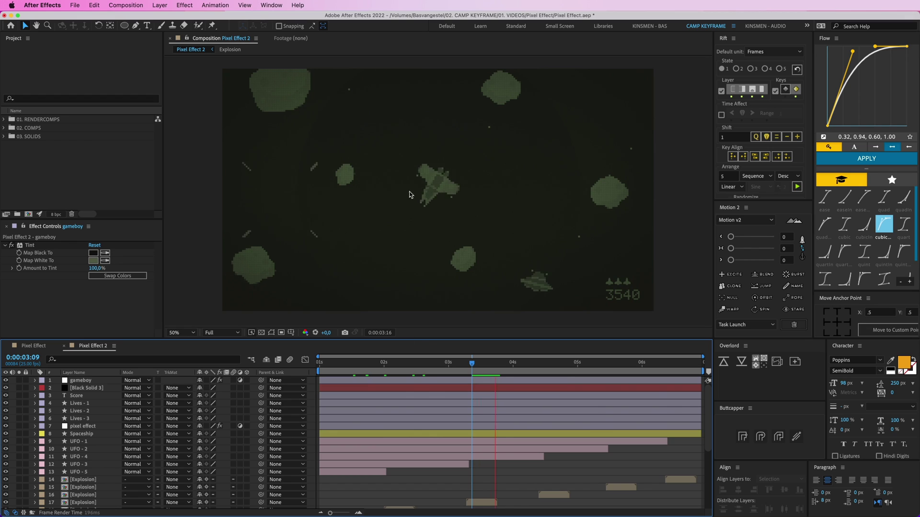
Brighten the Tint effect's Map White To color to the green 647453
click(93, 260)
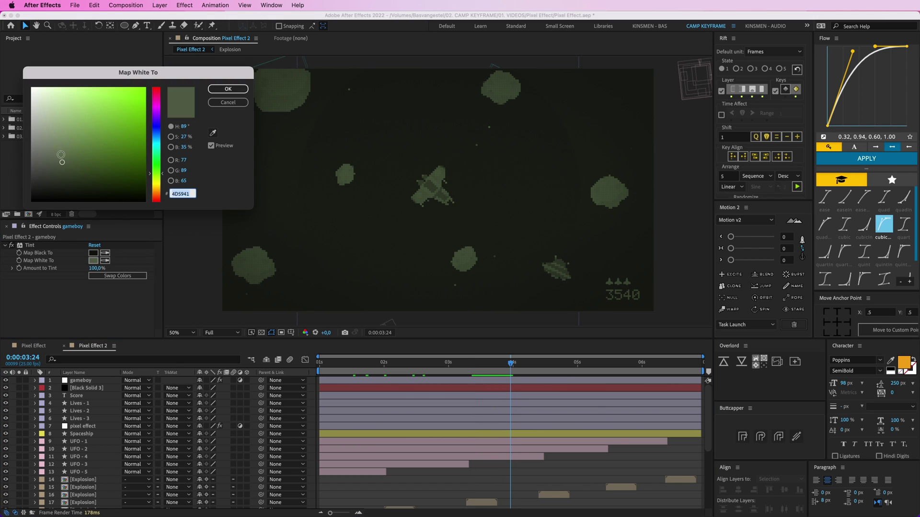
drag(60, 154, 61, 153)
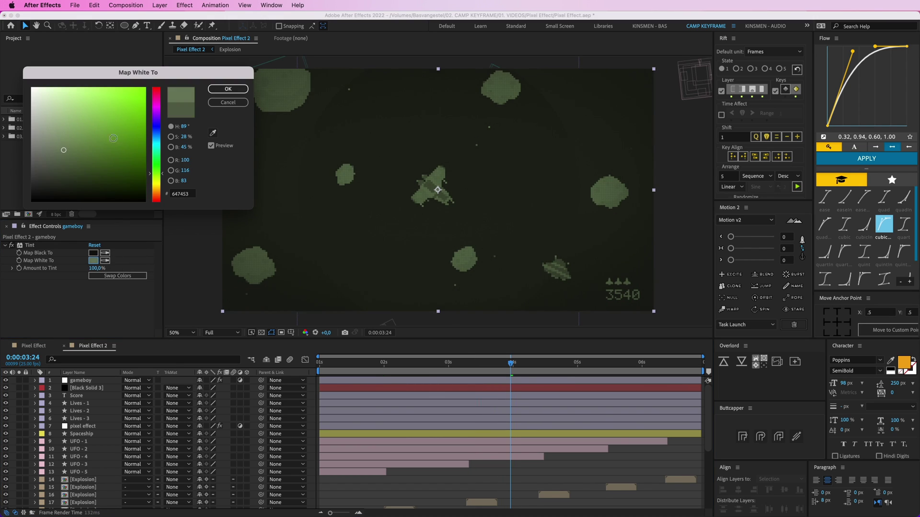
click(228, 89)
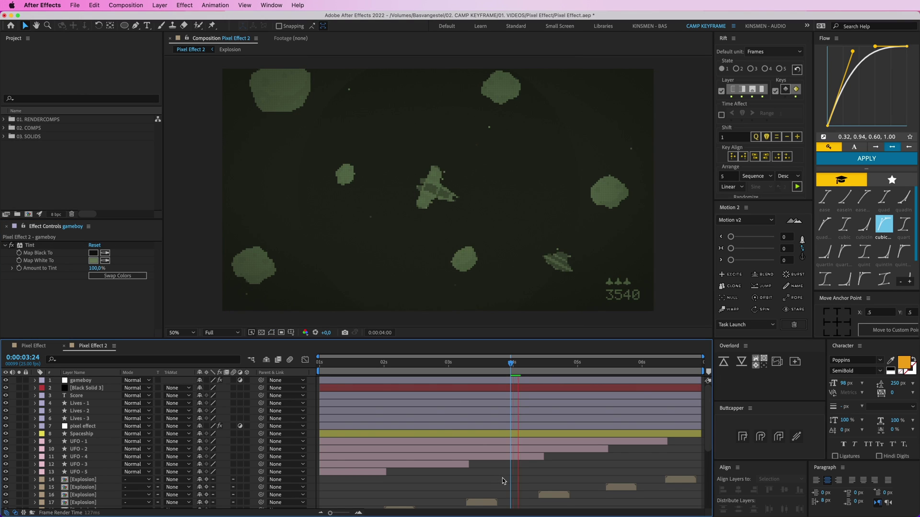
Delete the gameboy adjustment layer from the Pixel Effect 2 composition
click(88, 381)
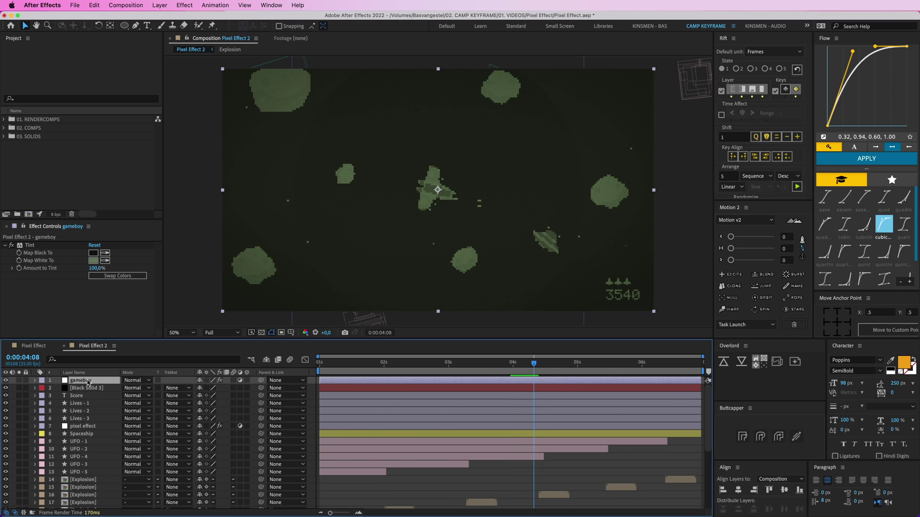
key(Delete)
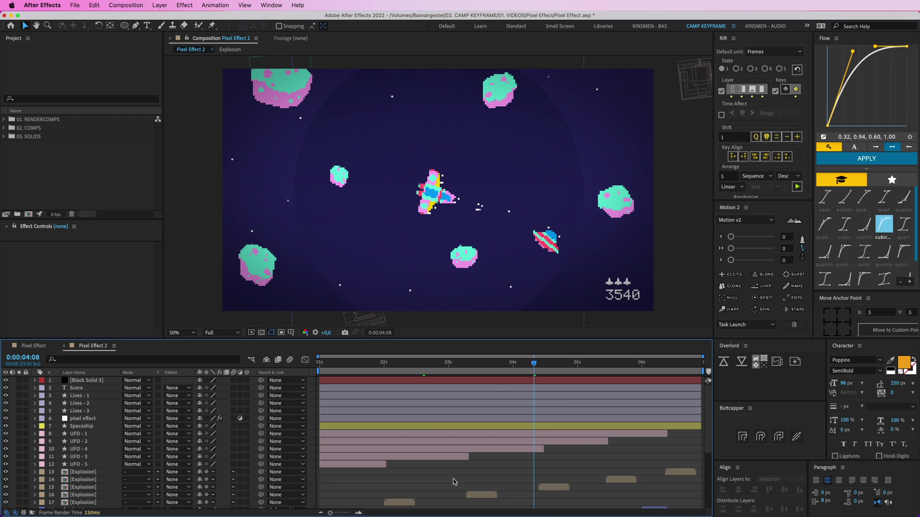